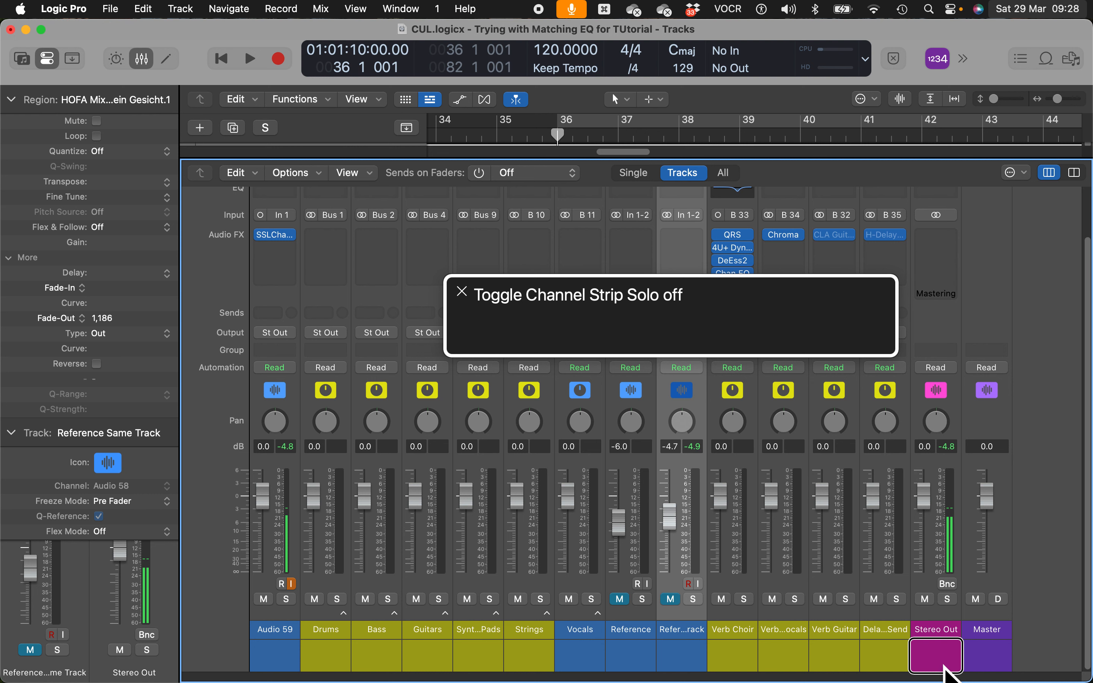
# - Start playing the full mix from bar 36
pyautogui.press('space')
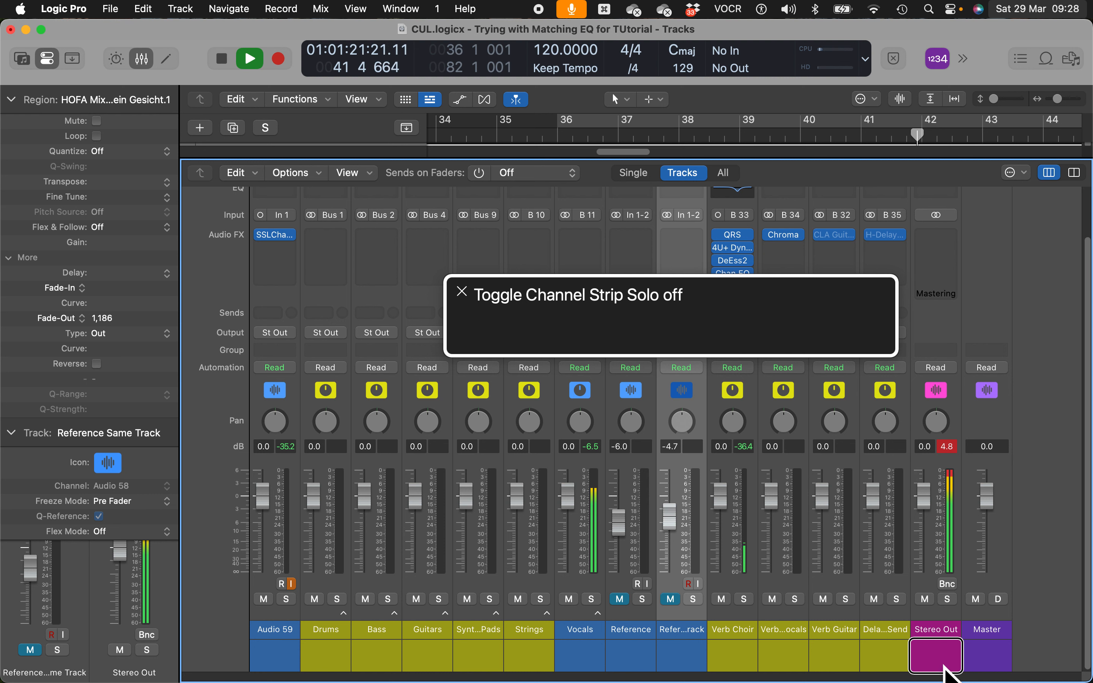
# - Stop playback at bar 36, solo the Reference Same Track channel, and play it back
pyautogui.press('space')
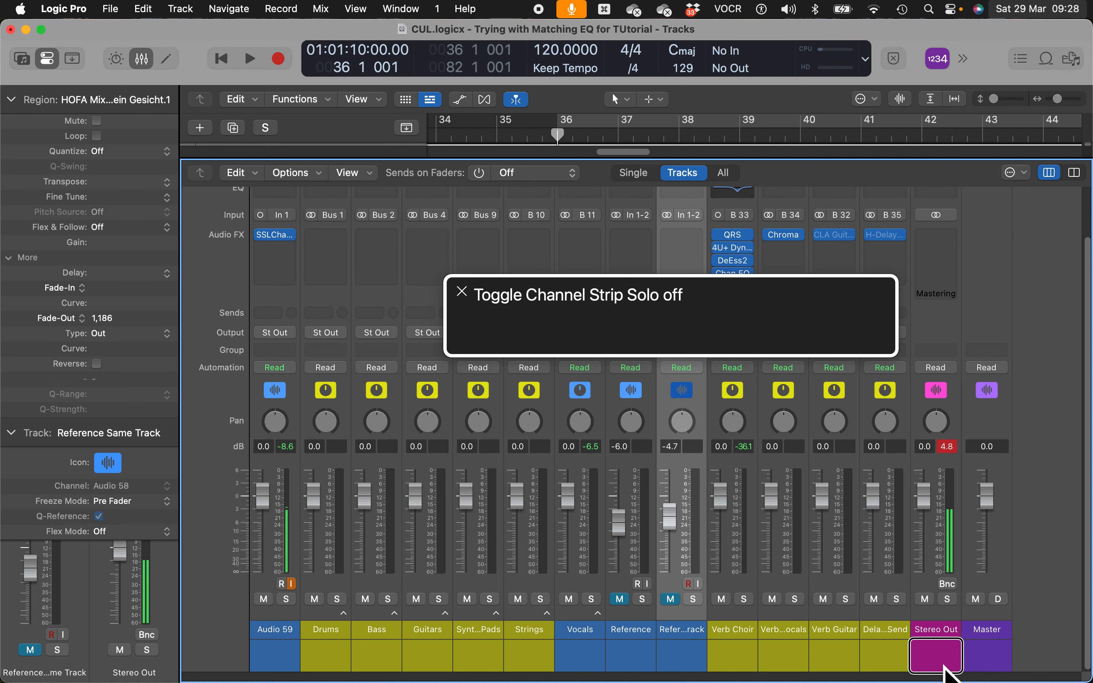
pyautogui.press('s')
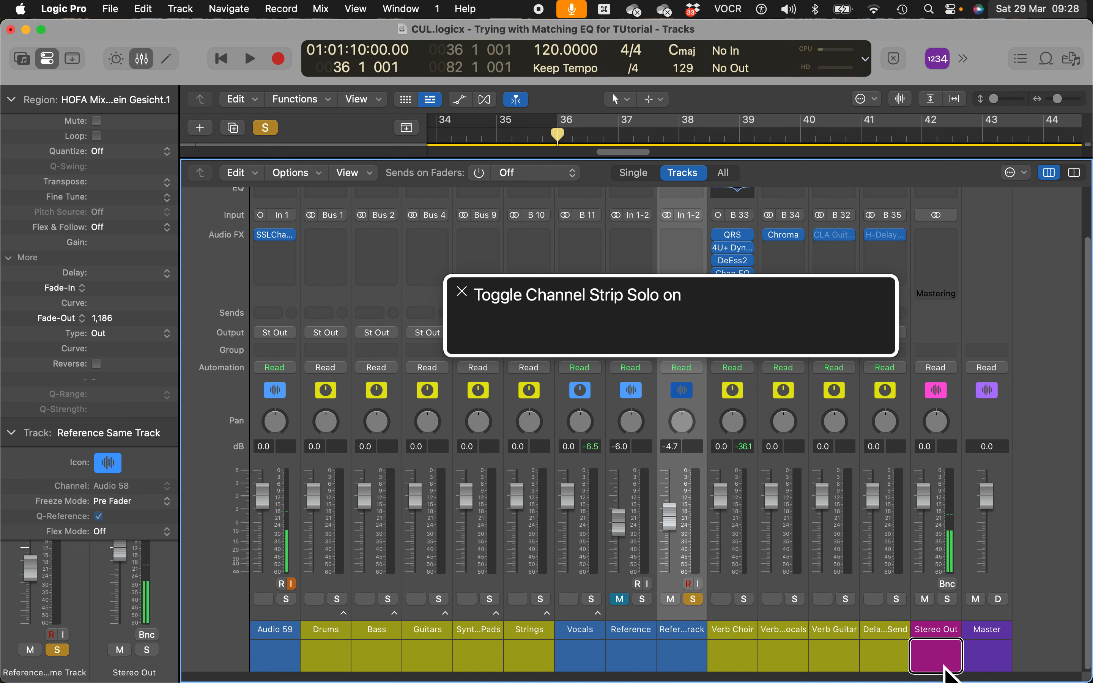
pyautogui.press('space')
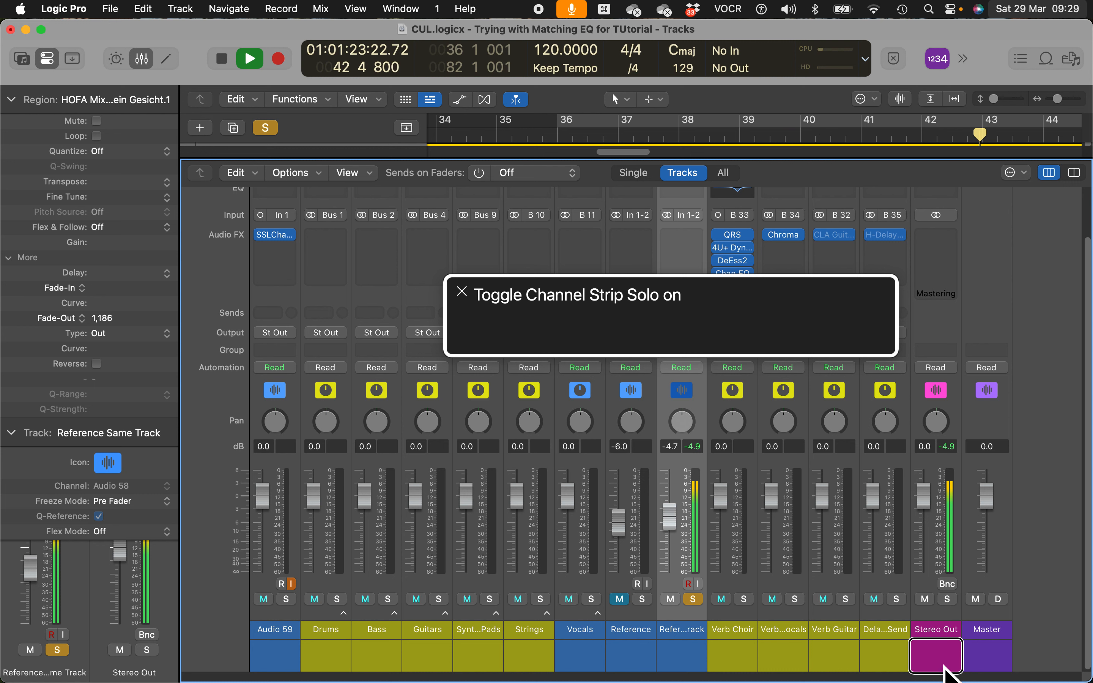
# - Stop playback, unsolo the reference track, and step focus out to the whole mixer
pyautogui.press('space')
pyautogui.press('s')
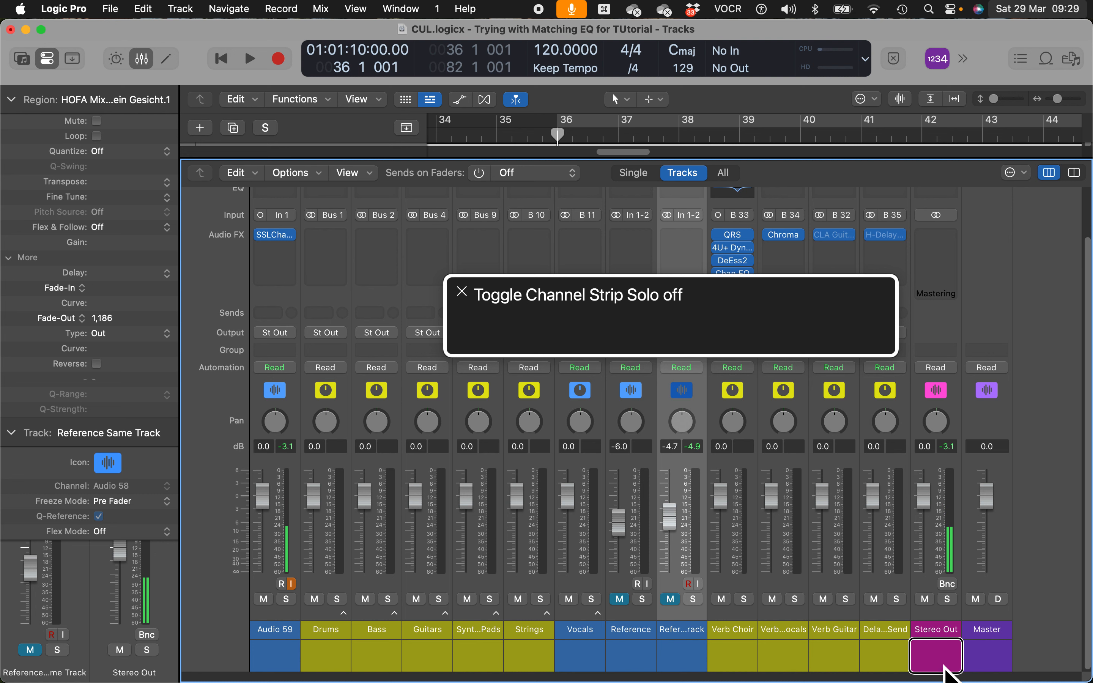
pyautogui.hotkey('ctrl', 'alt', 'shift', 'Up')
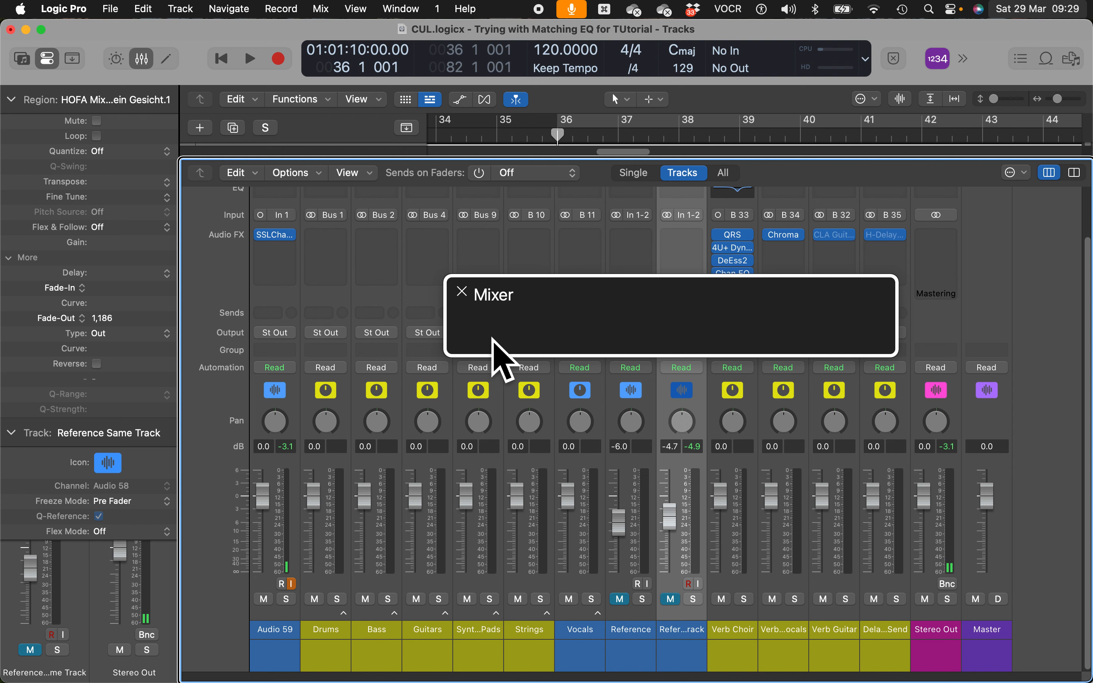
# - Expand the Drums stack, browse its subtracks to Hi-Hat, then collapse it
pyautogui.hotkey('ctrl', 'alt', 'shift', 'Down')
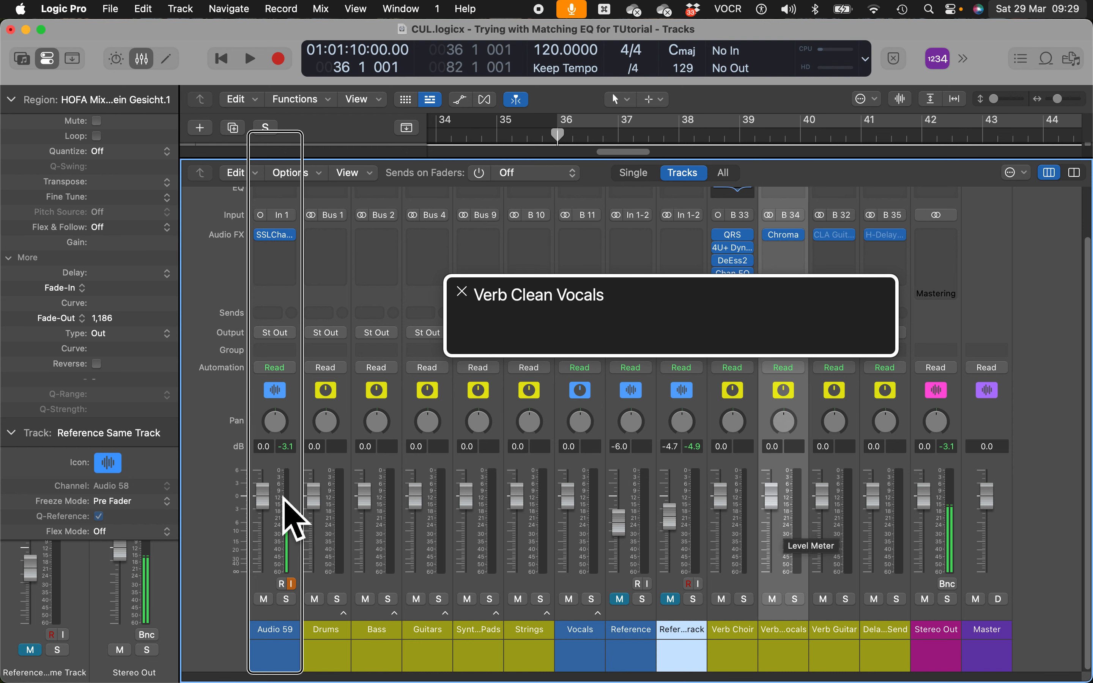
pyautogui.hotkey('ctrl', 'alt', 'Right')
pyautogui.press('Right')
pyautogui.press('Left')
pyautogui.press('ctrl+super+Right')
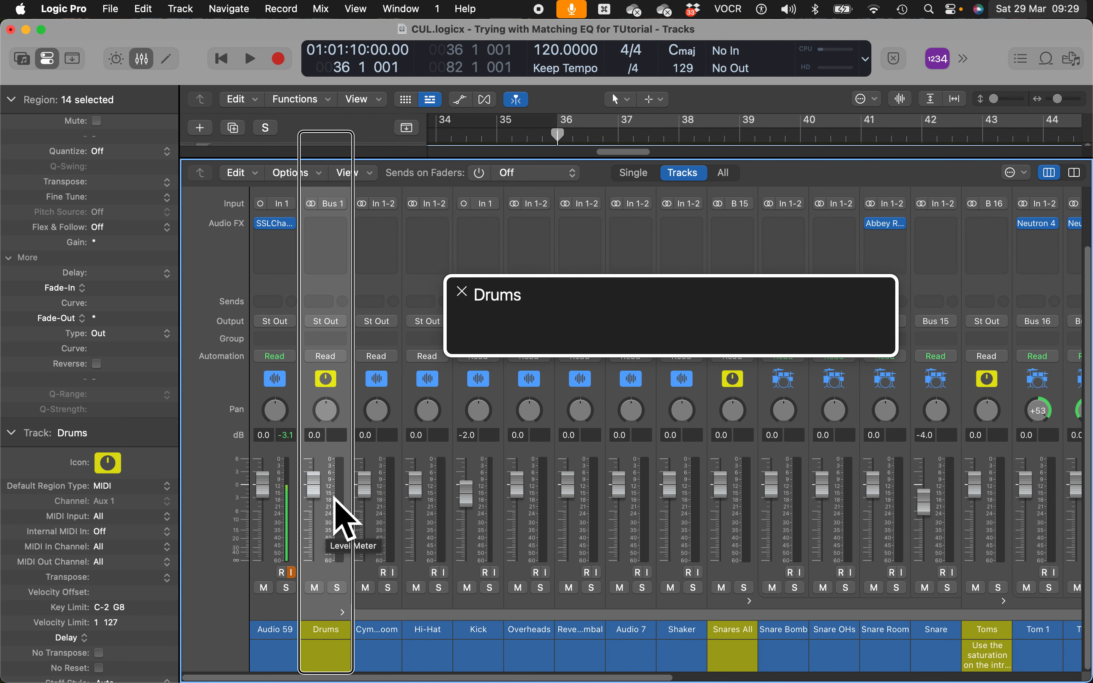
pyautogui.hotkey('ctrl', 'alt', 'Right')
pyautogui.hotkey('ctrl', 'alt', 'Right')
pyautogui.hotkey('ctrl', 'alt', 'Right')
pyautogui.hotkey('ctrl', 'alt', 'Right')
pyautogui.hotkey('ctrl', 'alt', 'Right')
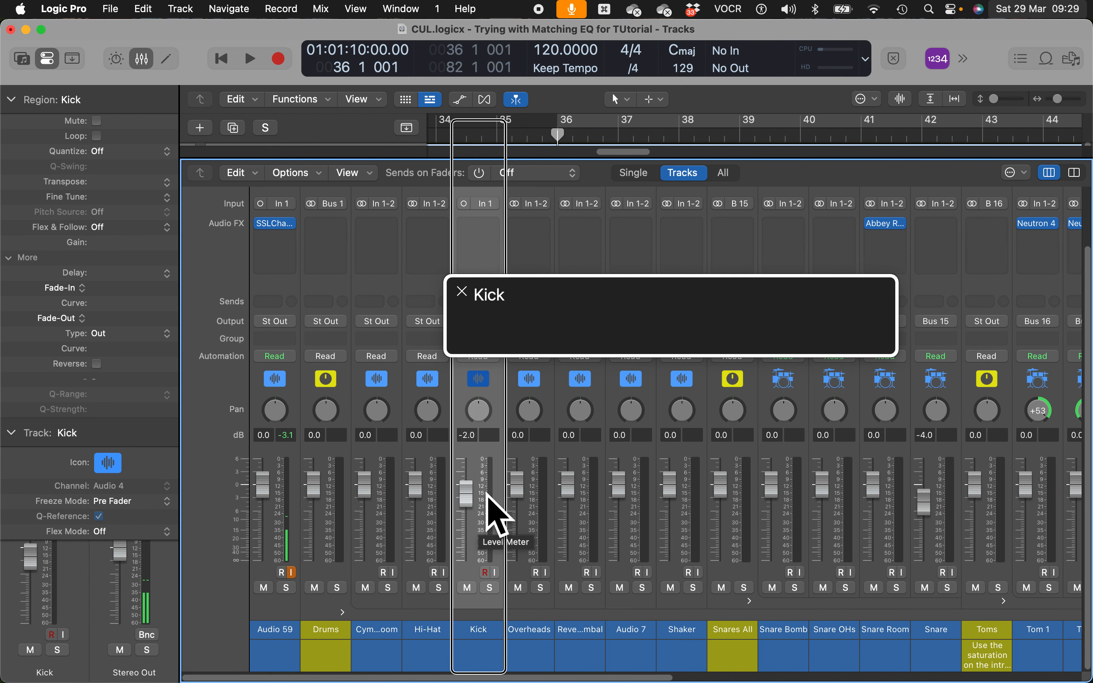
pyautogui.press('ctrl+super+Left')
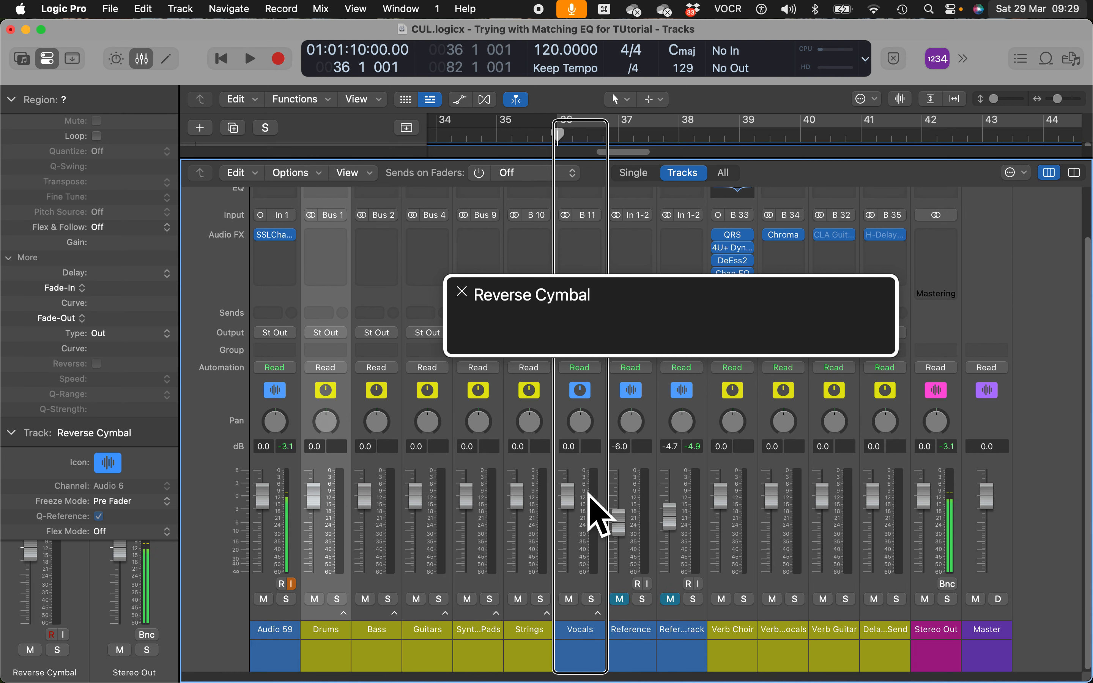
# - Expand the Guitars stack, browse Led Guitars, Lead GTR L and Rhythm Guitars, then collapse Led Guitars
pyautogui.press('Right')
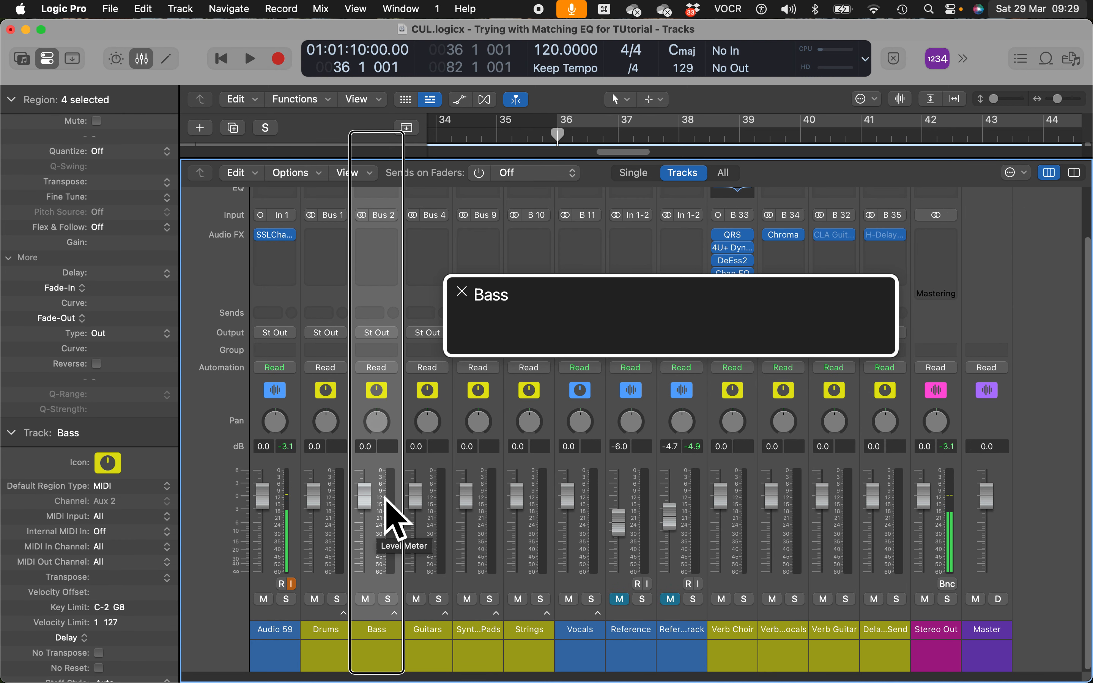
pyautogui.press('Right')
pyautogui.press('Right')
pyautogui.press('Left')
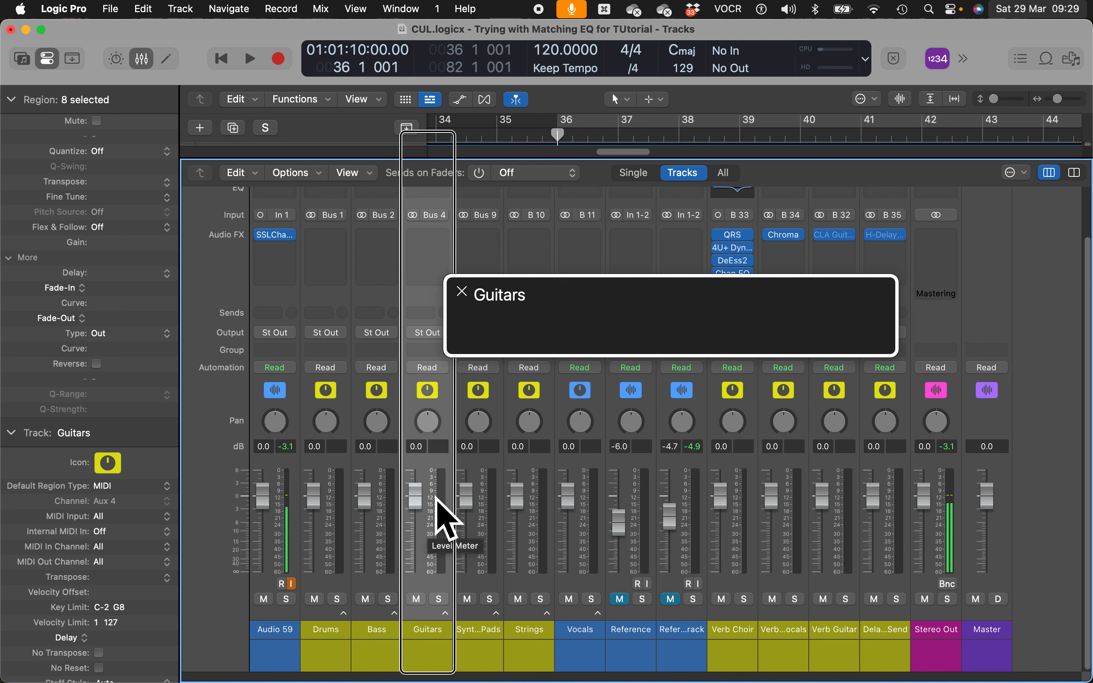
pyautogui.press('ctrl+super+Right')
pyautogui.press('Right')
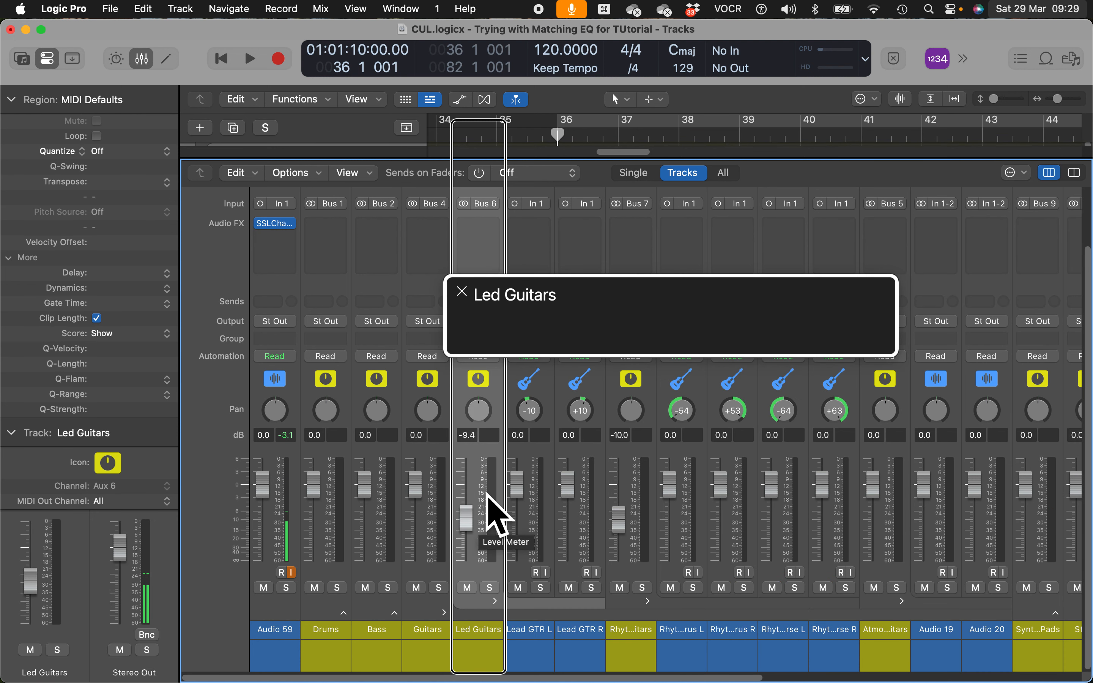
pyautogui.press('Right')
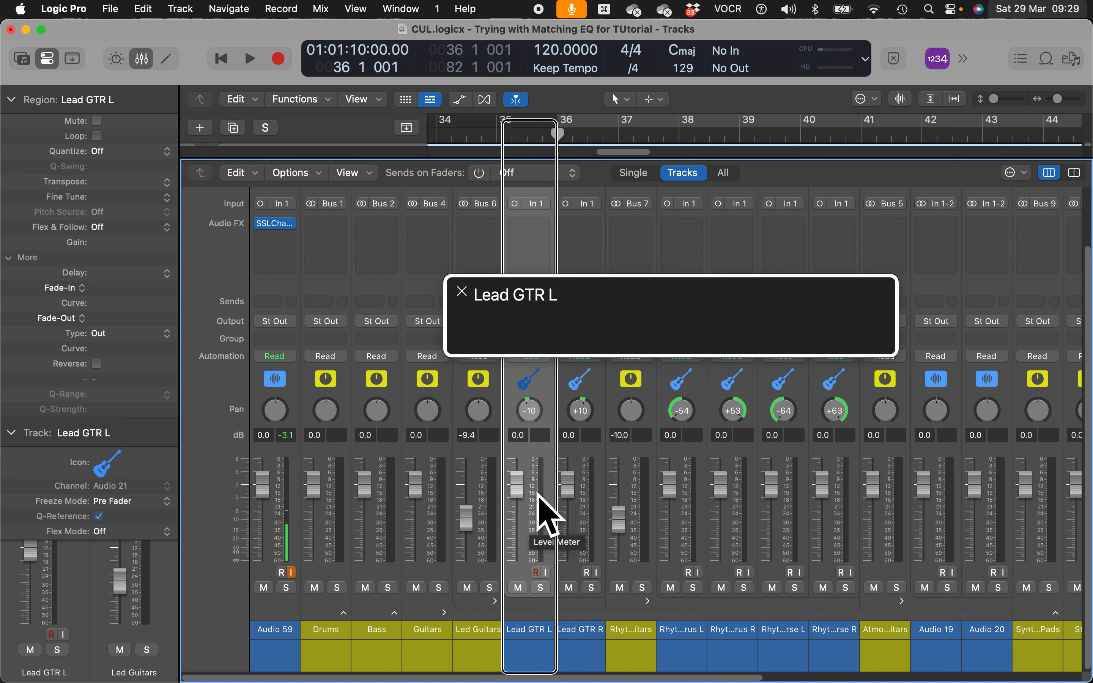
pyautogui.press('Left')
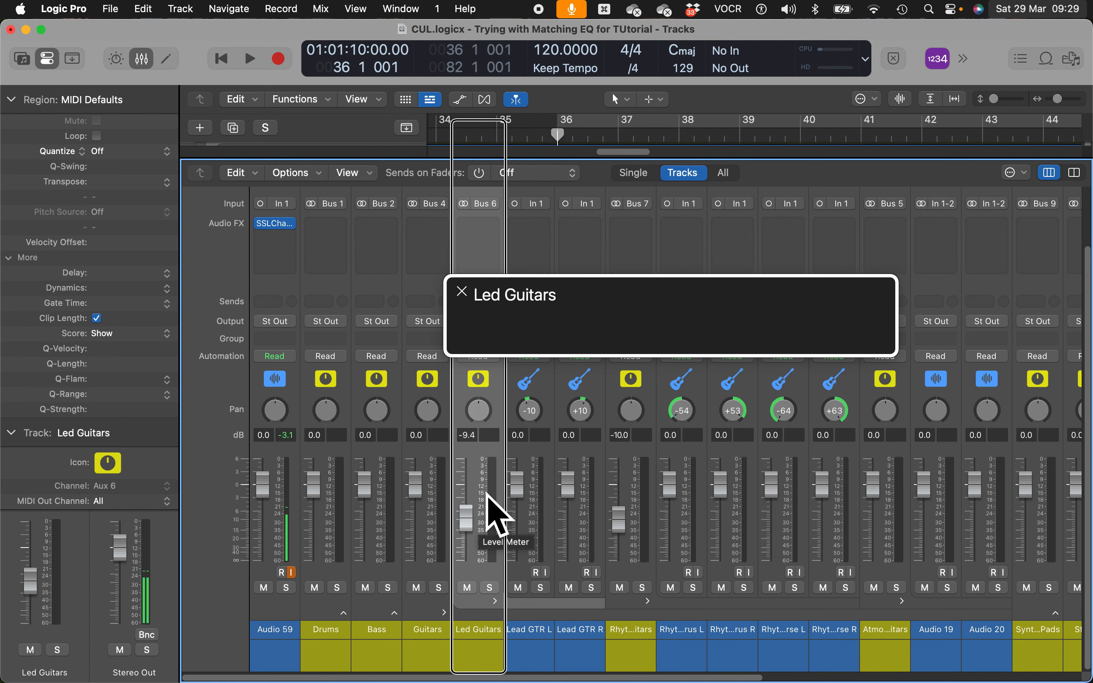
pyautogui.press('ctrl+super+Left')
pyautogui.press('Right')
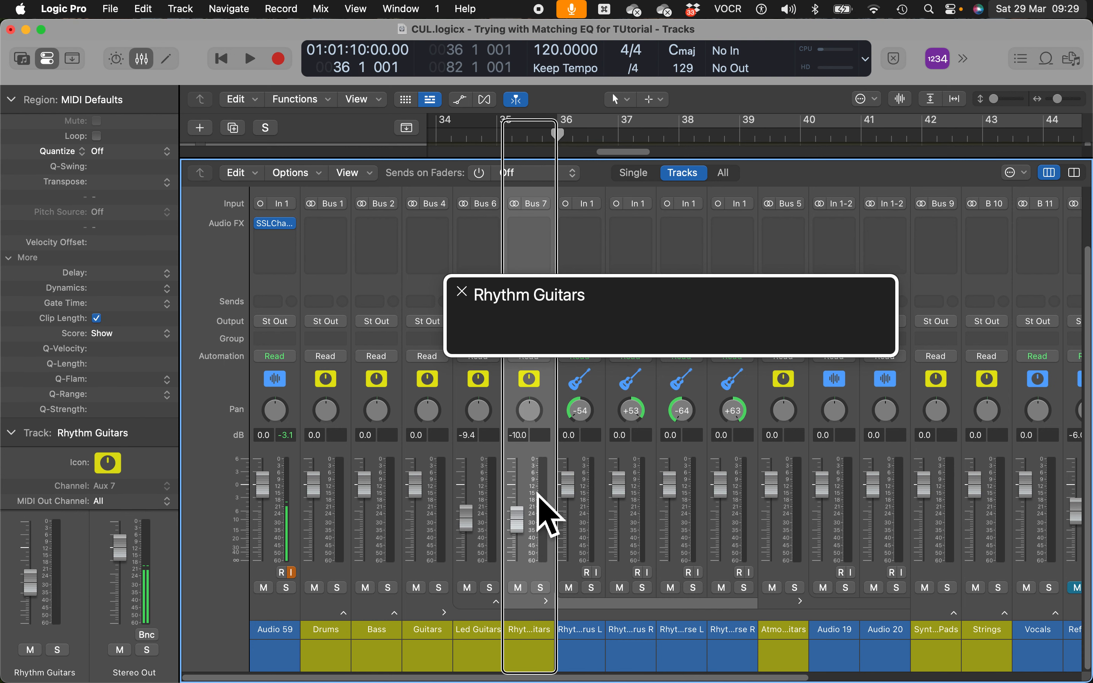
pyautogui.press('Left')
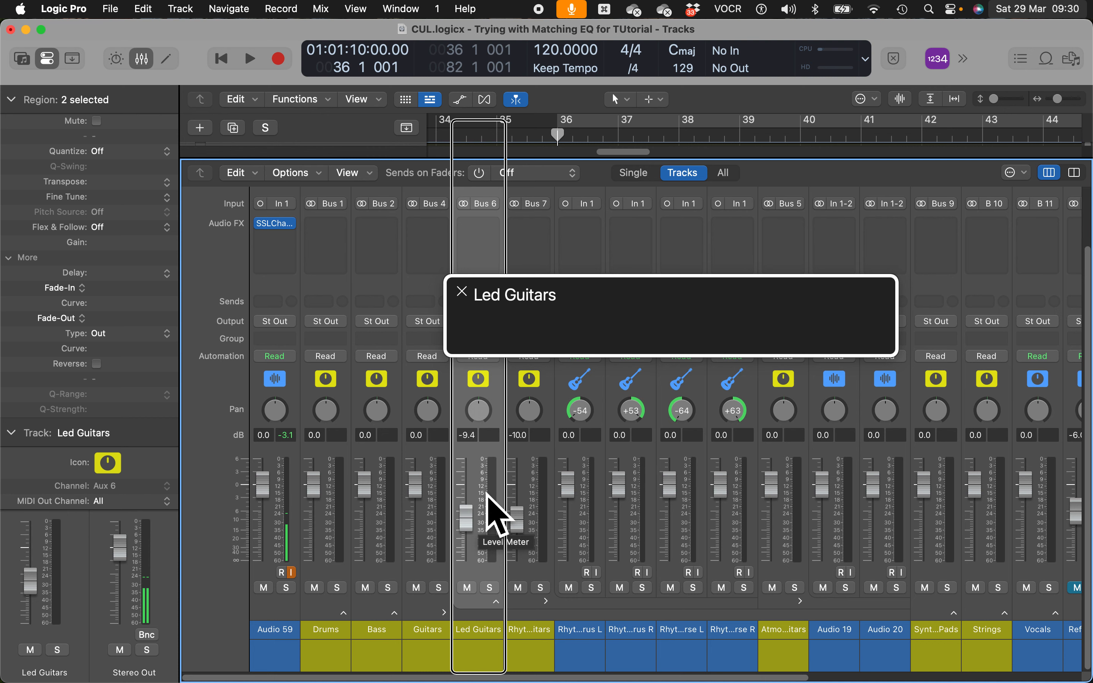
pyautogui.press('Left')
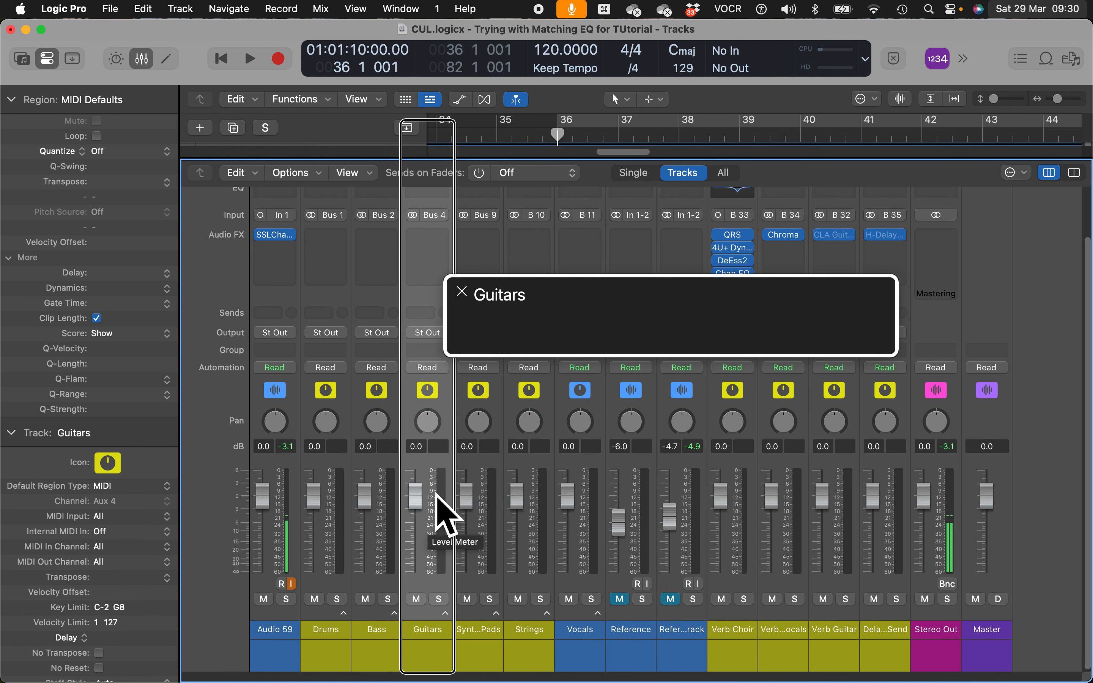
# - Move to the Stereo Out channel and bring up its plug-in list
pyautogui.hotkey('ctrl', 'alt', 'End')
pyautogui.hotkey('ctrl', 'alt', 'Left')
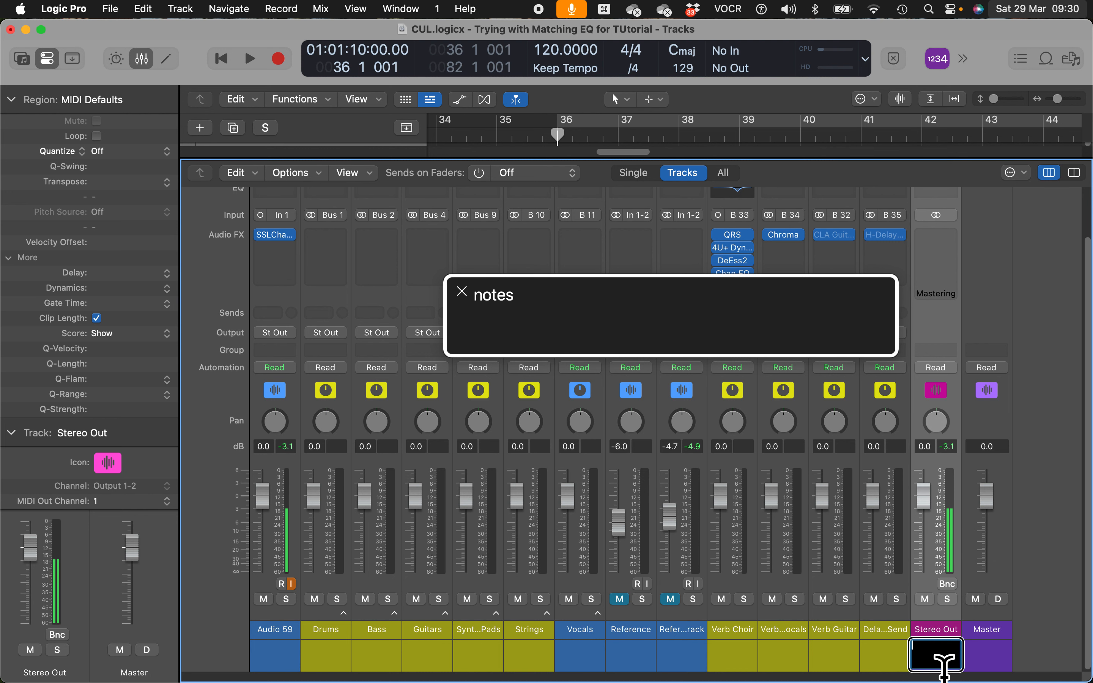
pyautogui.click(946, 256)
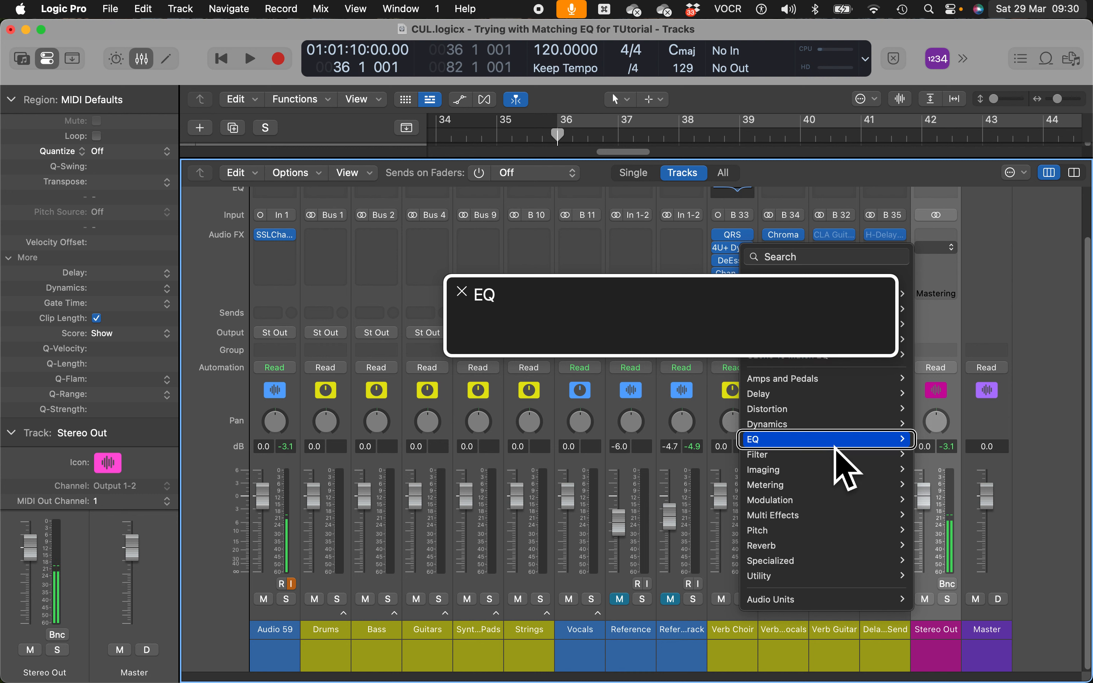
# - Insert a Stereo Match EQ from the EQ submenu on Stereo Out
pyautogui.moveTo(834, 446)
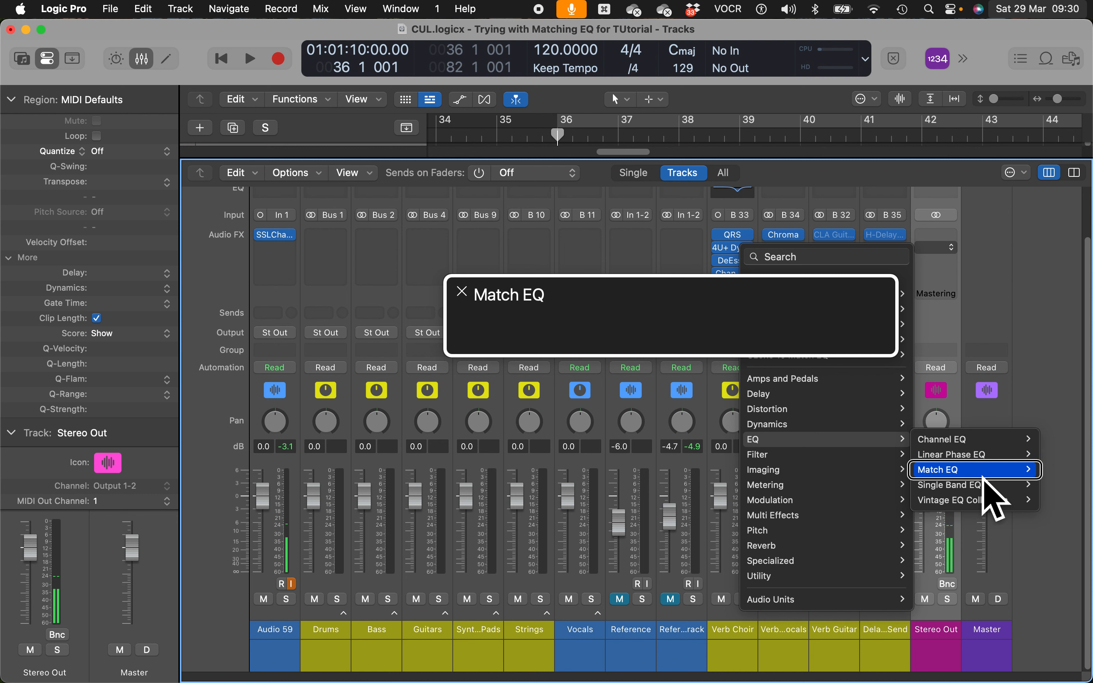
pyautogui.click(985, 473)
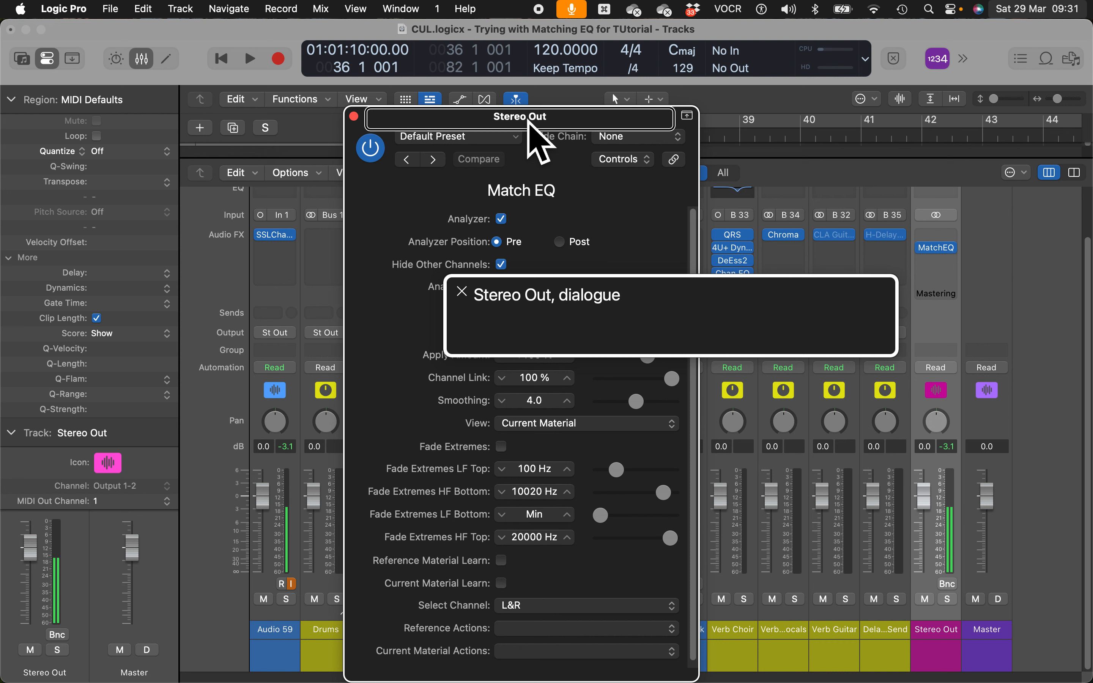
# - Set the Match EQ side chain source to Reference Same Track (Audio 58)
pyautogui.hotkey('ctrl', 'alt', 'Right')
pyautogui.hotkey('ctrl', 'alt', 'Right')
pyautogui.hotkey('ctrl', 'alt', 'Right')
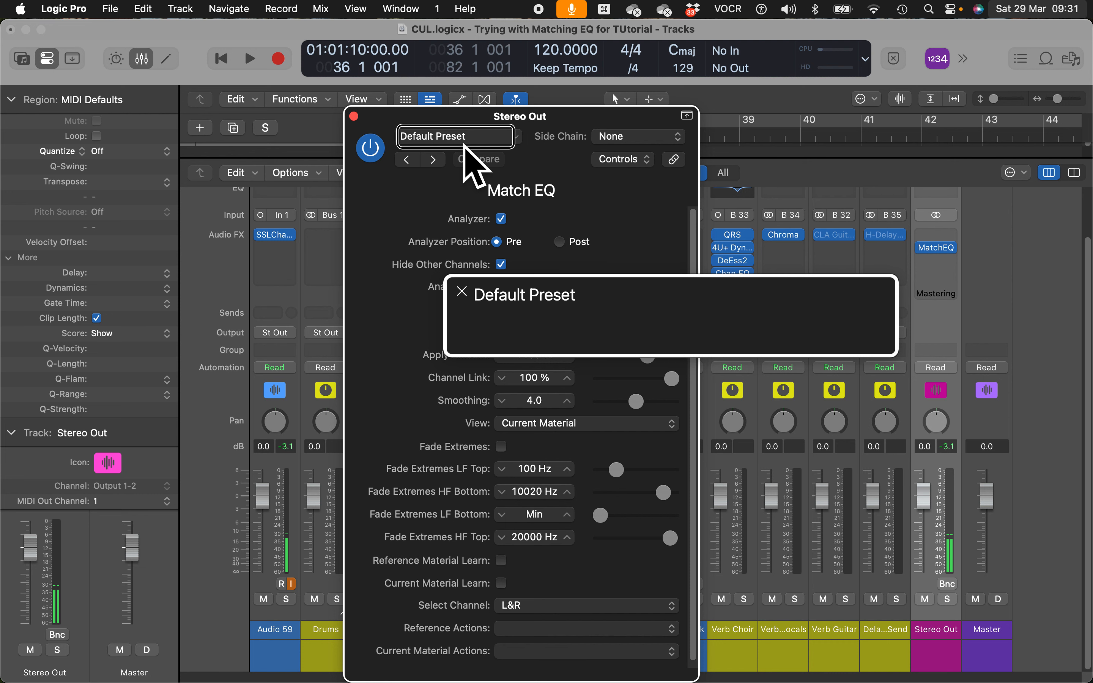
pyautogui.hotkey('ctrl', 'alt', 'Right')
pyautogui.hotkey('ctrl', 'alt', 'Right')
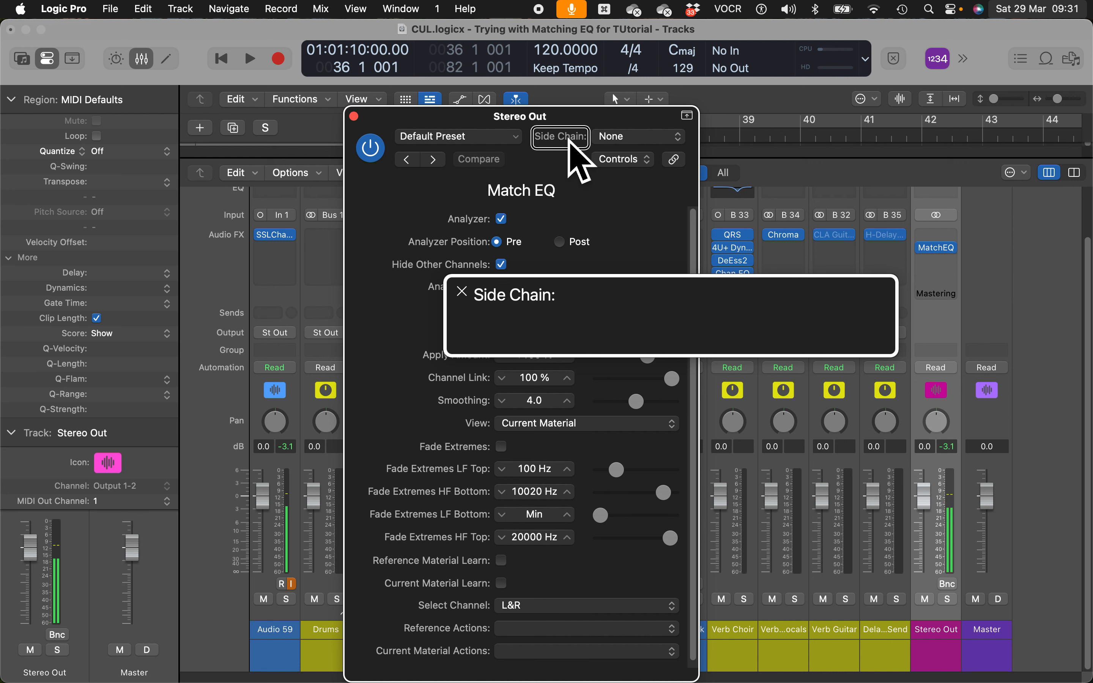
pyautogui.click(647, 138)
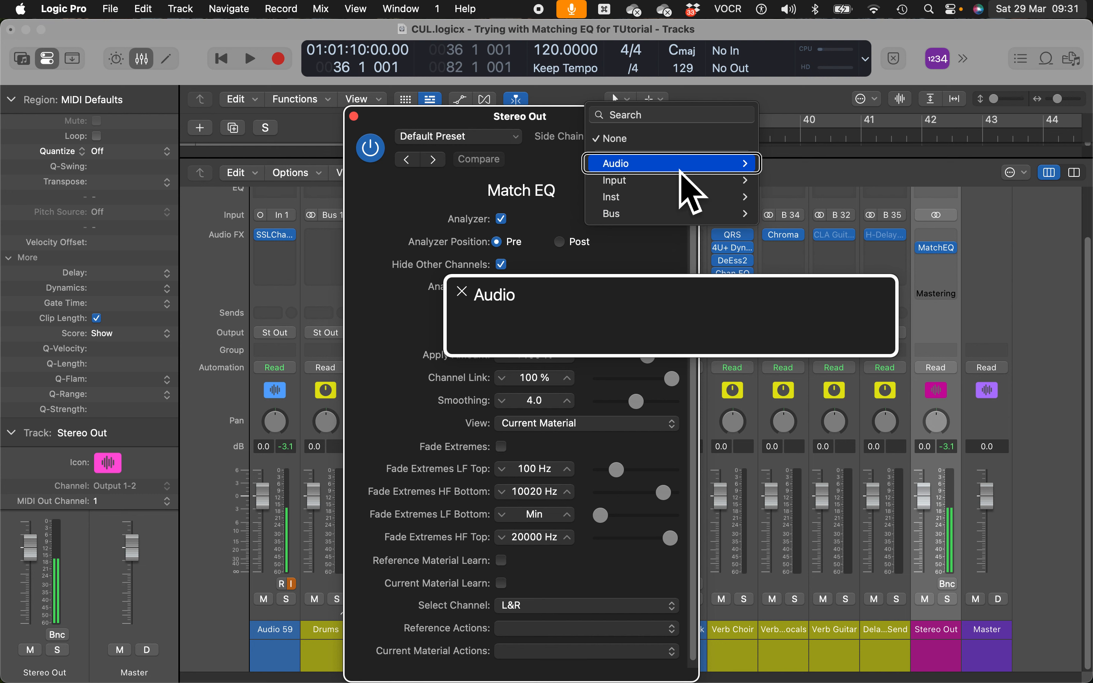
pyautogui.press('Right')
pyautogui.press('Down')
pyautogui.hotkey('alt', 'Down')
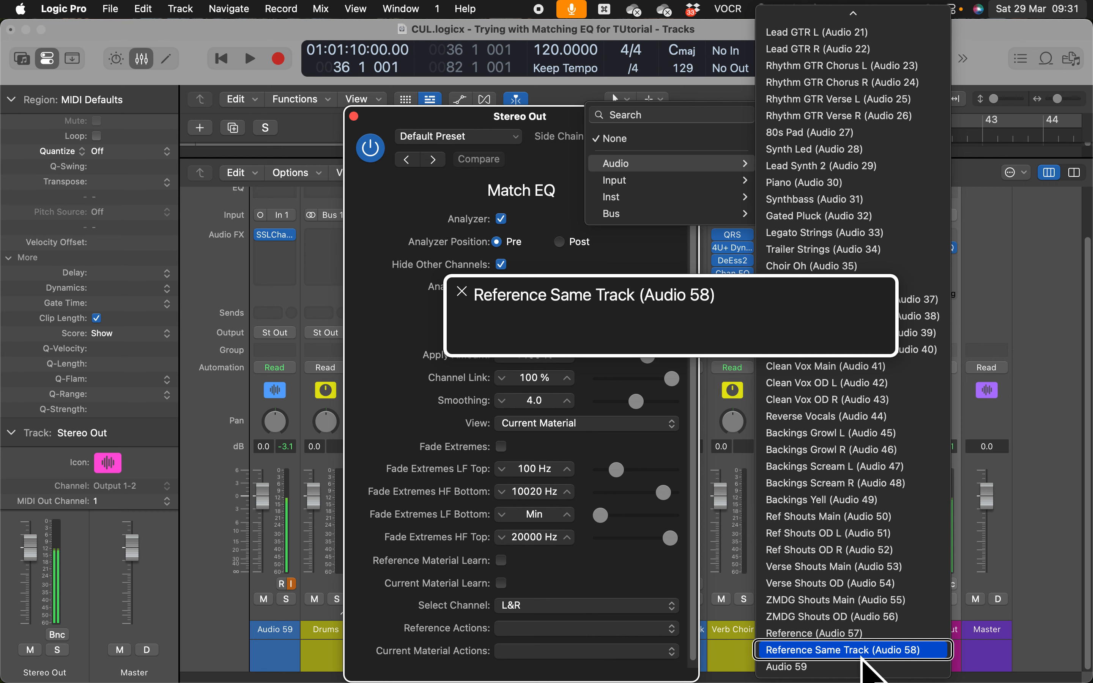
pyautogui.click(862, 655)
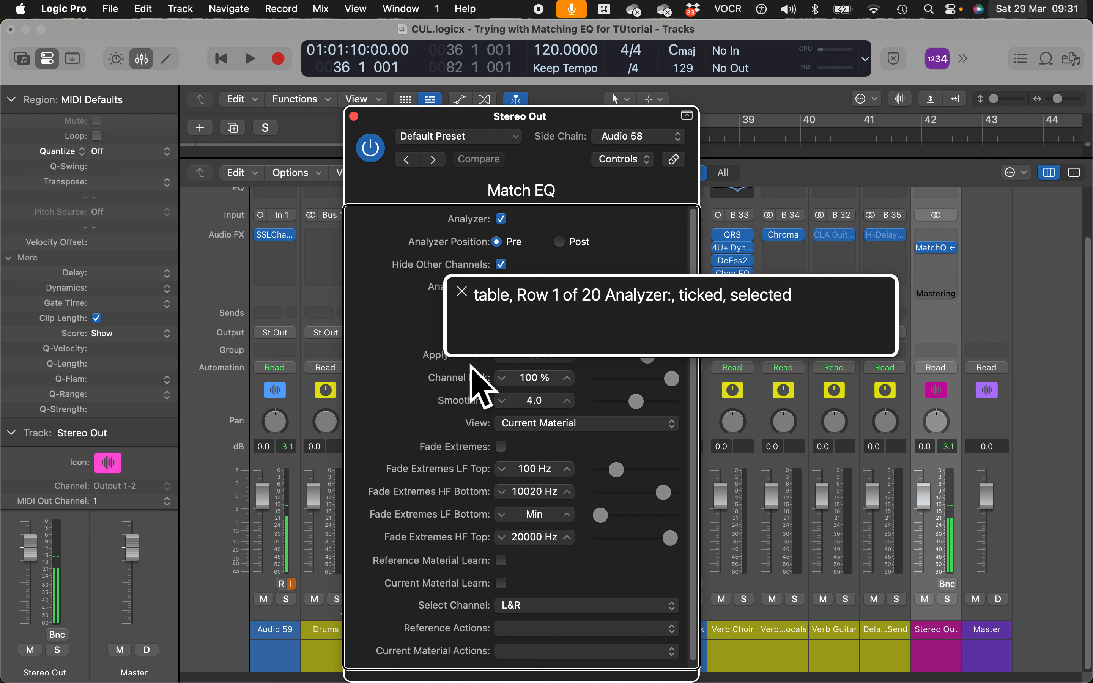
pyautogui.hotkey('ctrl', 'alt', 'Left')
pyautogui.hotkey('ctrl', 'alt', 'Left')
pyautogui.hotkey('ctrl', 'alt', 'Right')
pyautogui.hotkey('ctrl', 'alt', 'Left')
pyautogui.hotkey('ctrl', 'alt', 'Left')
pyautogui.hotkey('ctrl', 'alt', 'Left')
pyautogui.hotkey('ctrl', 'alt', 'Left')
pyautogui.hotkey('ctrl', 'alt', 'Left')
pyautogui.hotkey('ctrl', 'alt', 'Left')
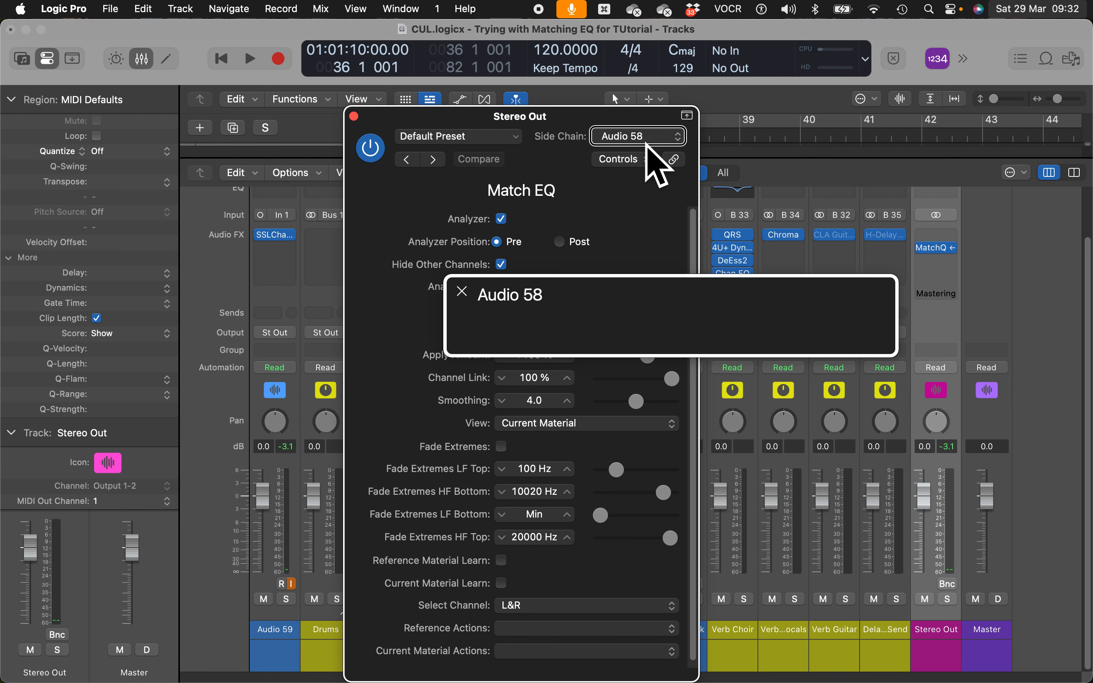
pyautogui.hotkey('ctrl', 'alt', 'Left')
pyautogui.hotkey('ctrl', 'alt', 'Left')
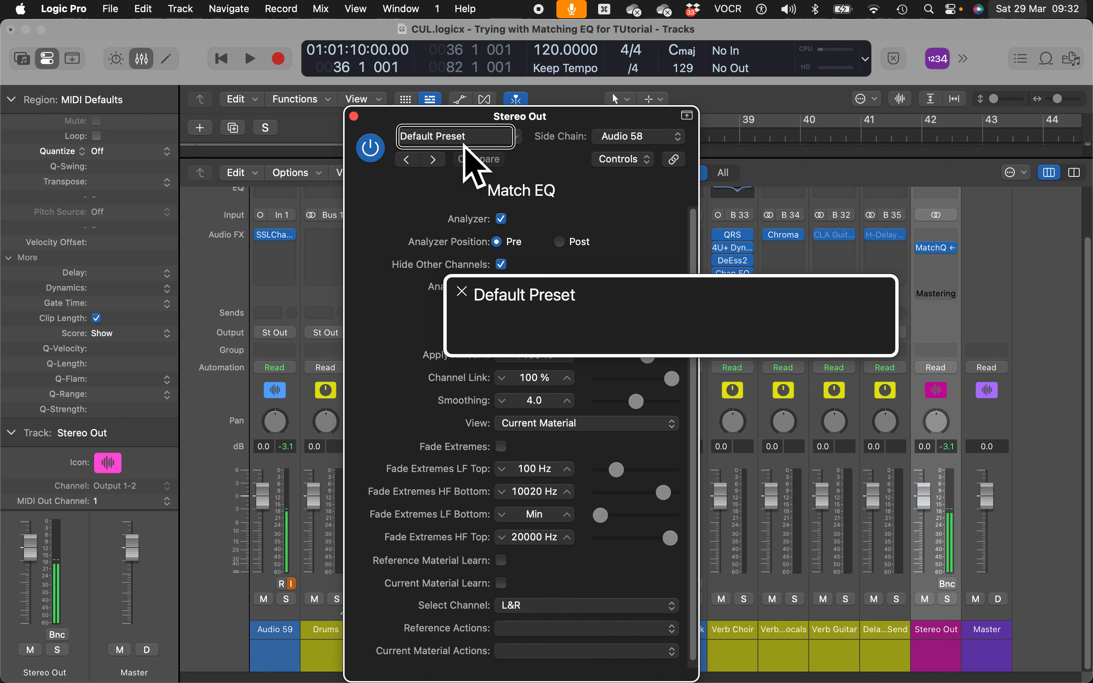
pyautogui.hotkey('ctrl', 'alt', 'space')
pyautogui.press('Up')
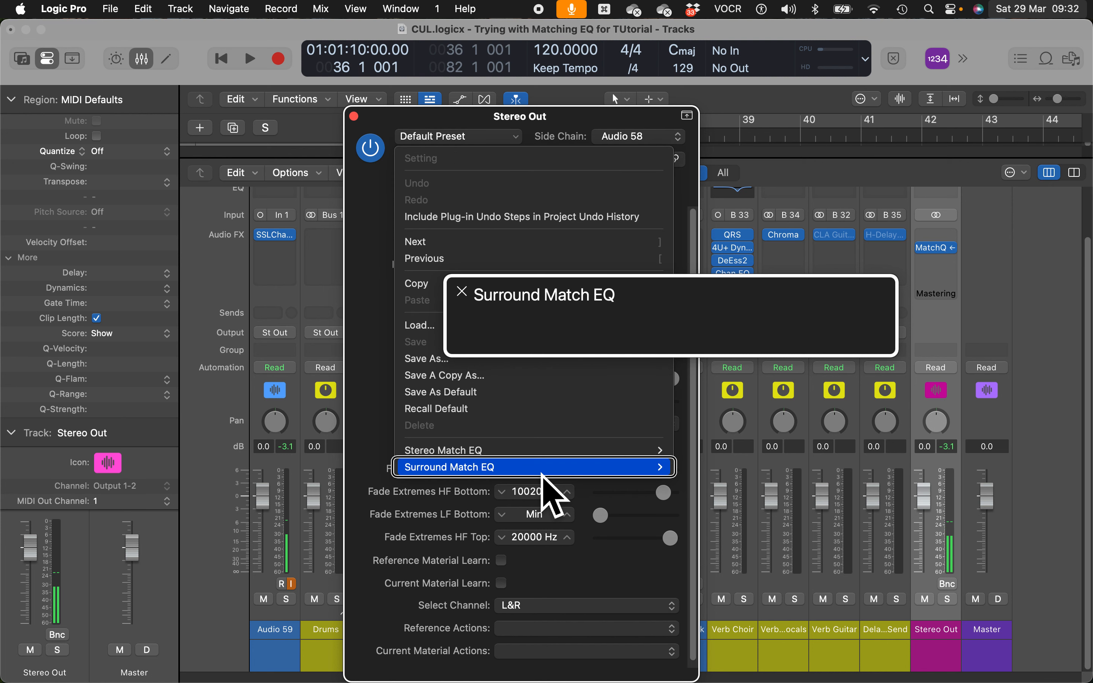
pyautogui.press('Up')
pyautogui.press('Up')
pyautogui.press('Down')
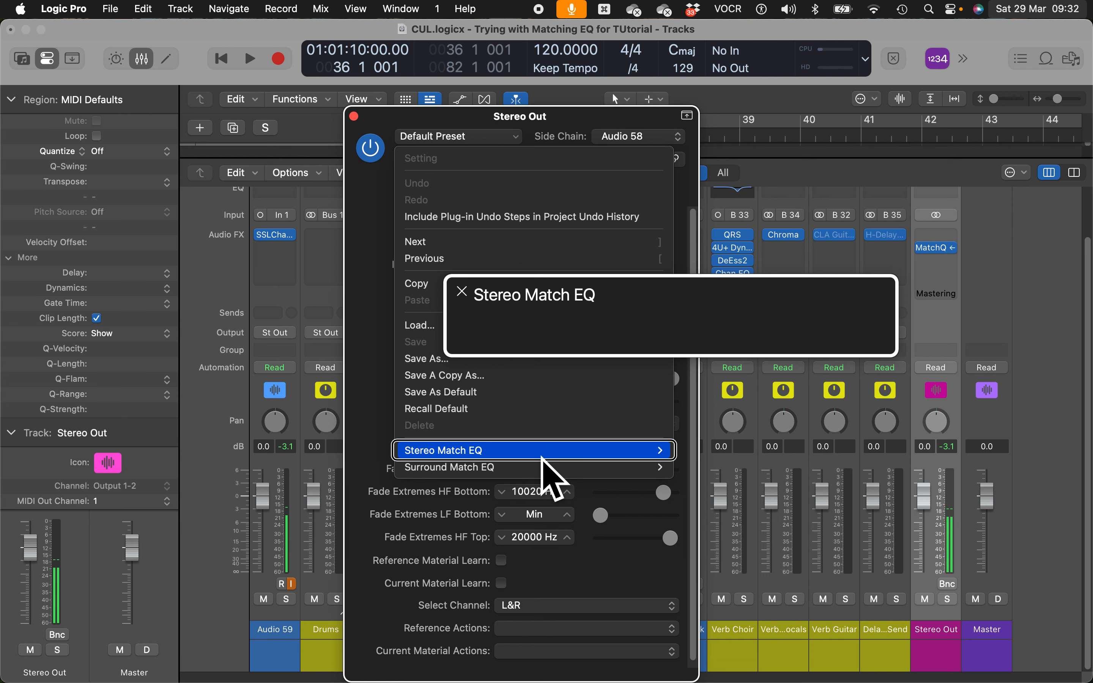
pyautogui.press('Right')
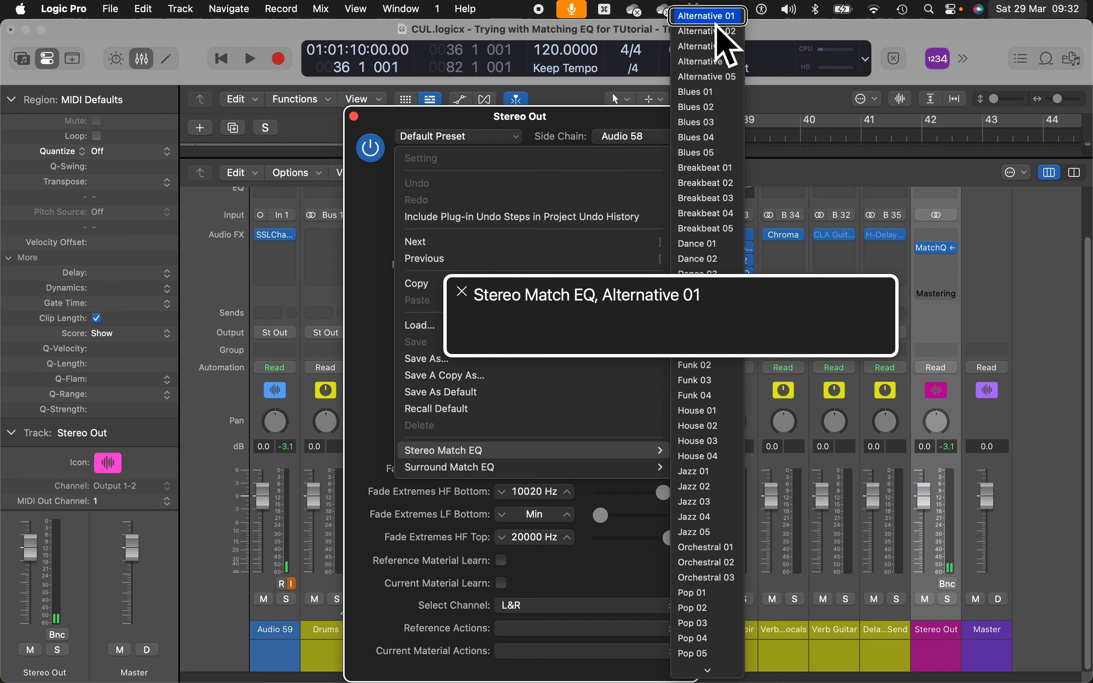
pyautogui.press('Up')
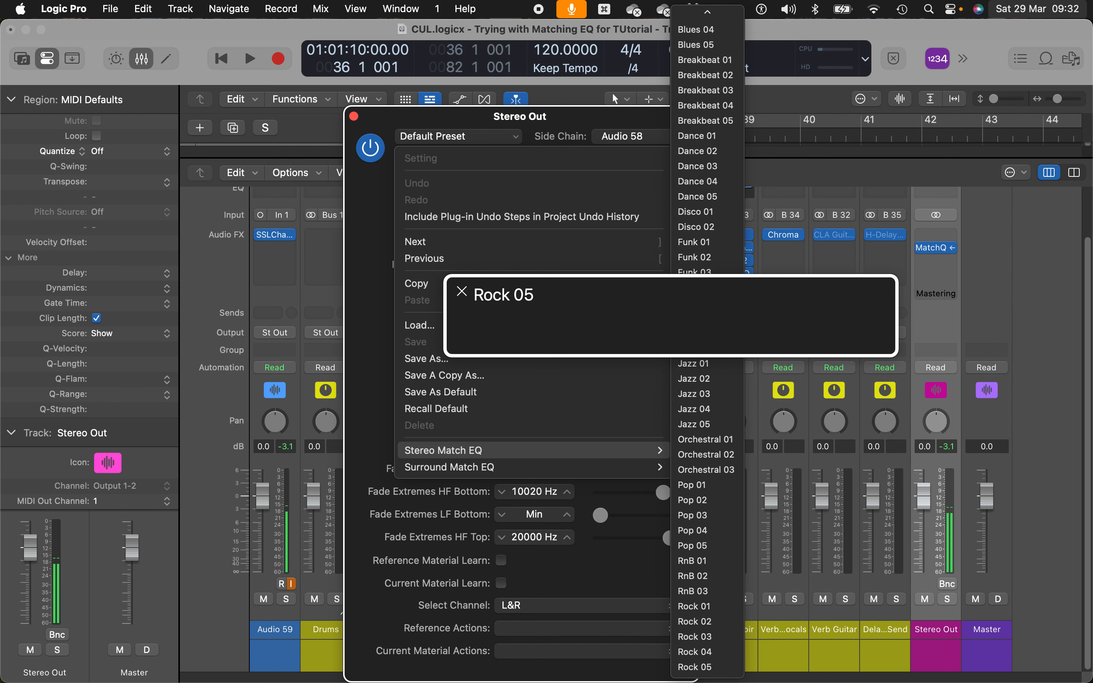
pyautogui.press('Escape')
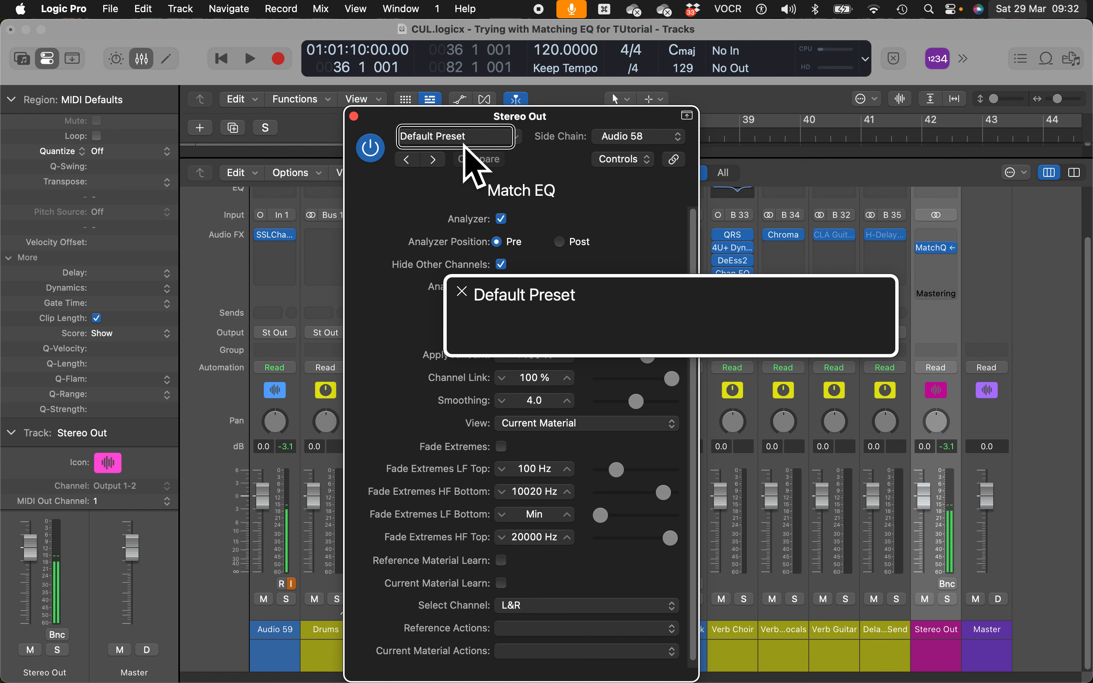
# - Navigate the Match EQ parameter table to Reference Actions and open its pop-up menu
pyautogui.hotkey('ctrl', 'alt', 'Right')
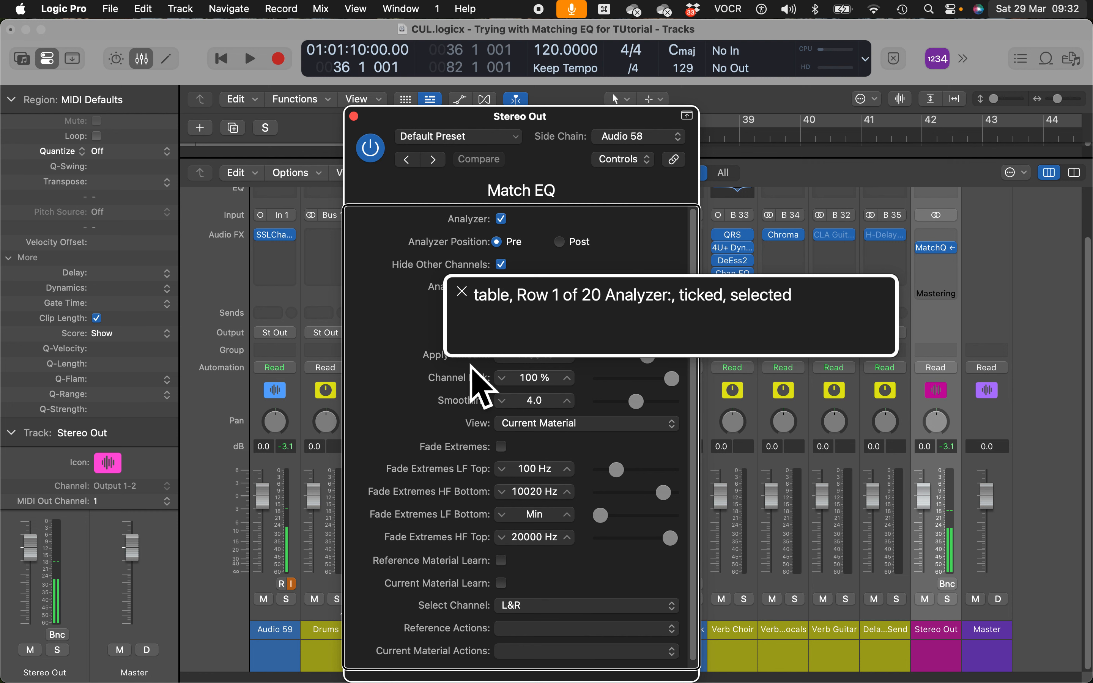
pyautogui.hotkey('ctrl', 'alt', 'shift', 'Down')
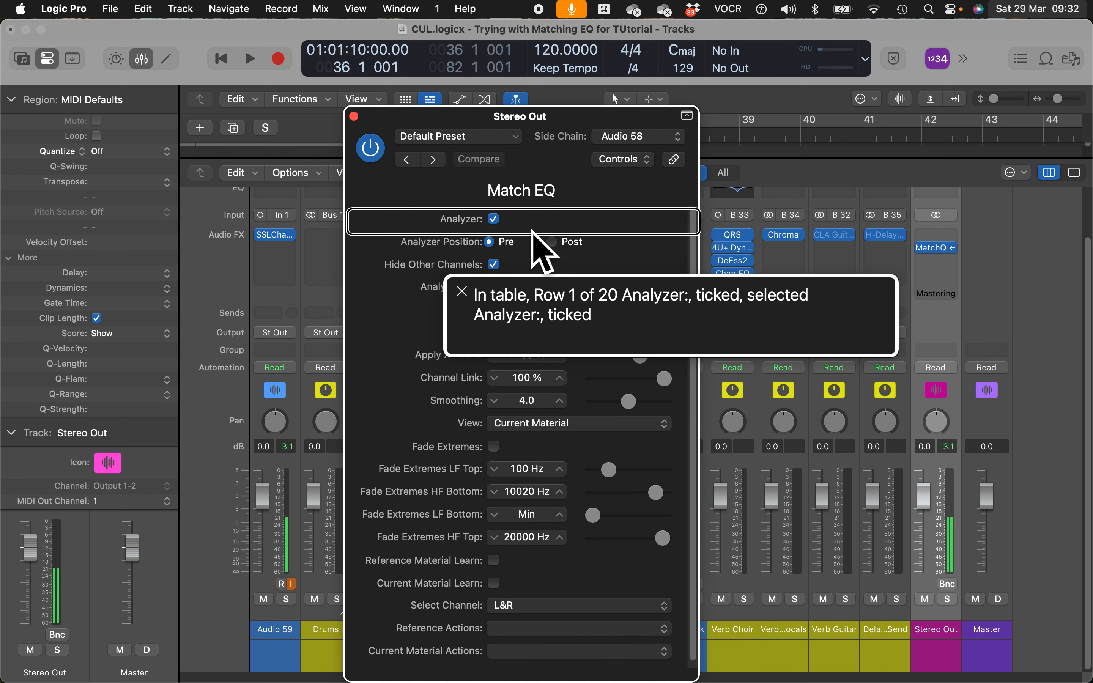
pyautogui.hotkey('ctrl', 'alt', 'End')
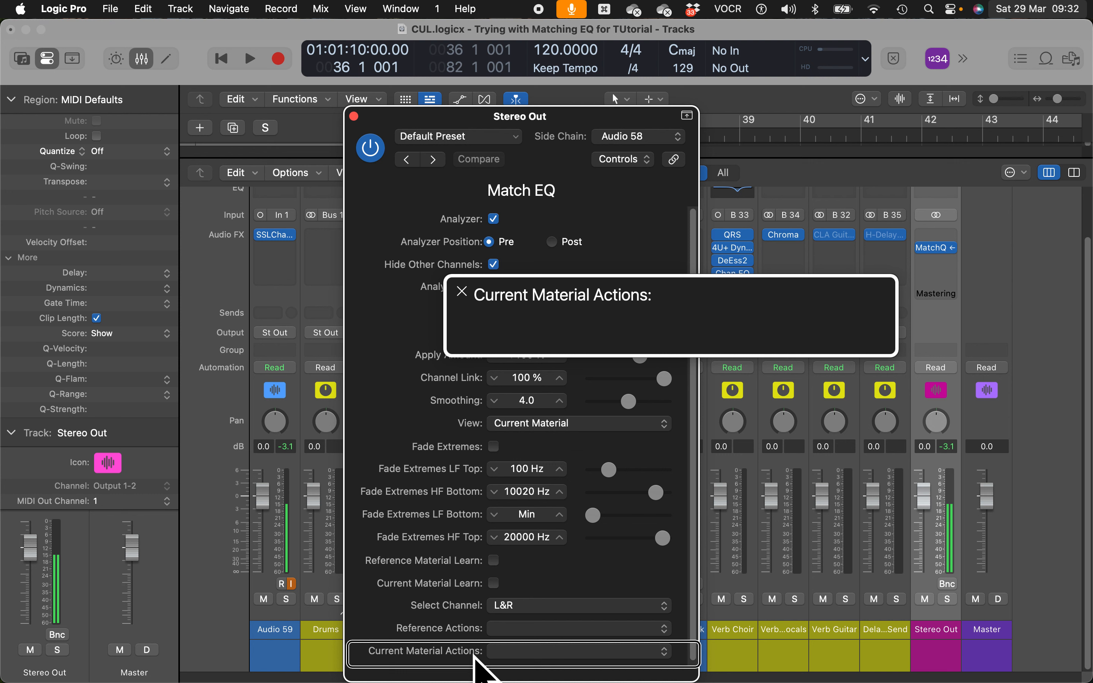
pyautogui.hotkey('ctrl', 'alt', 'Left')
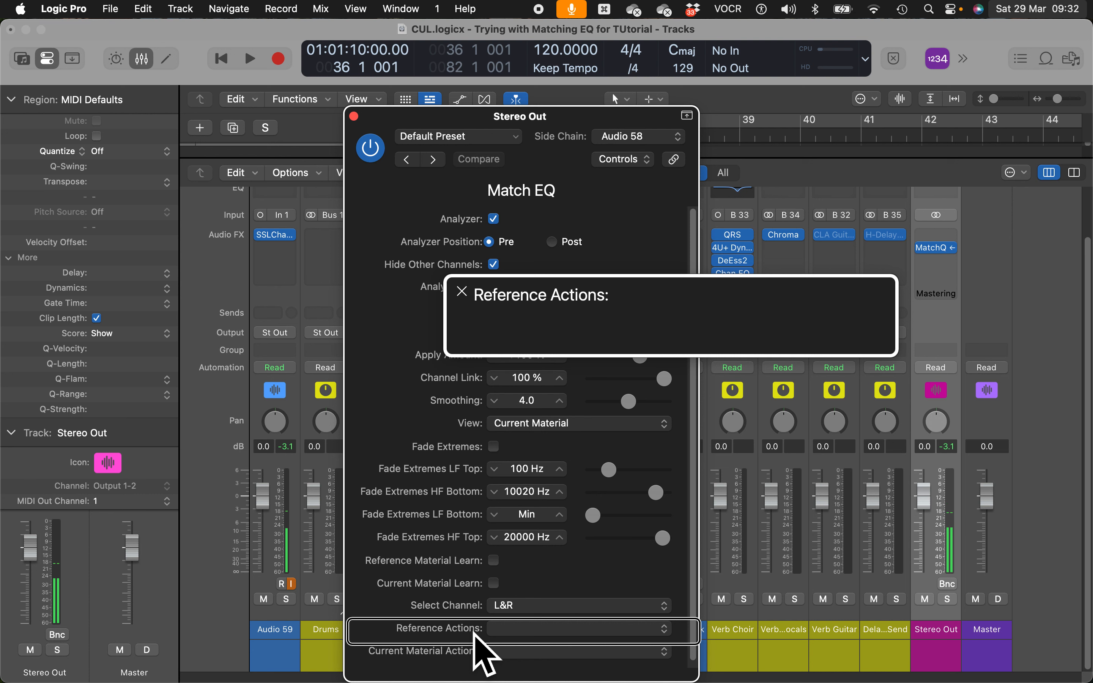
pyautogui.hotkey('ctrl', 'alt', 'space')
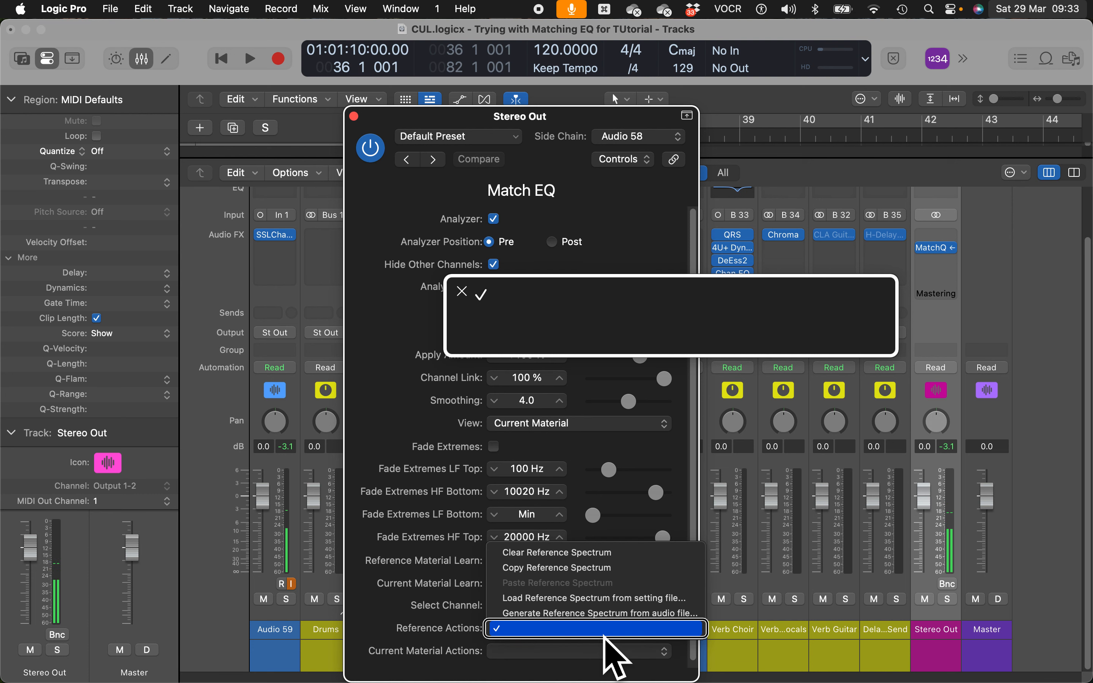
pyautogui.press('Up')
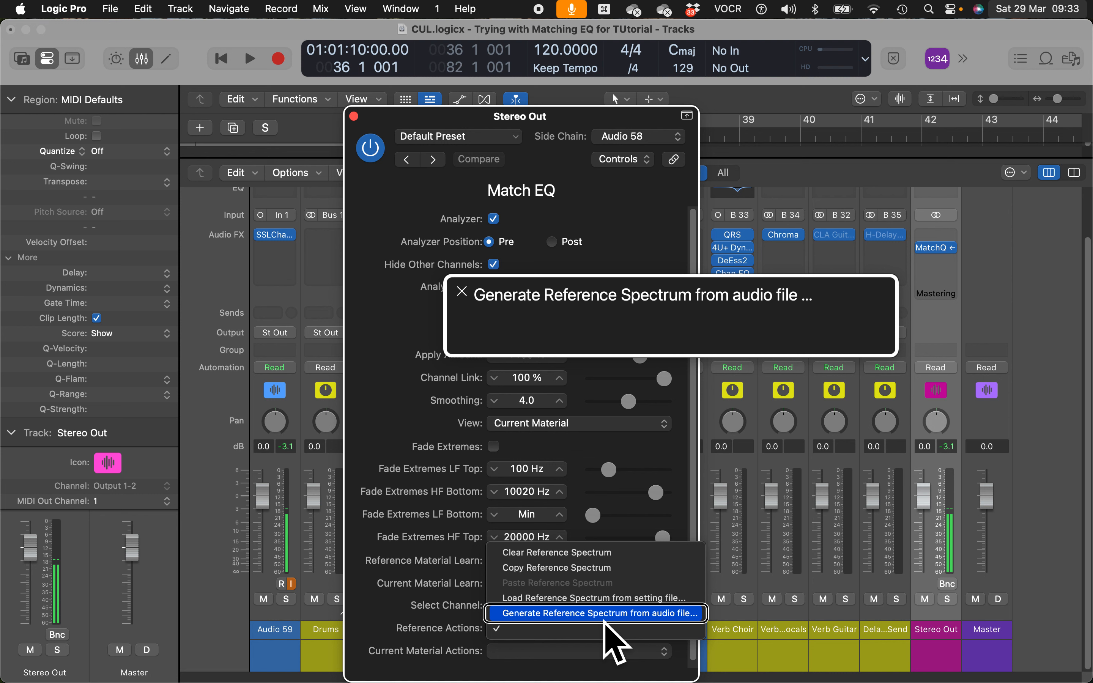
# - Review the Reference Actions items up to Clear Reference Spectrum, then close the menu unapplied
pyautogui.press('Up')
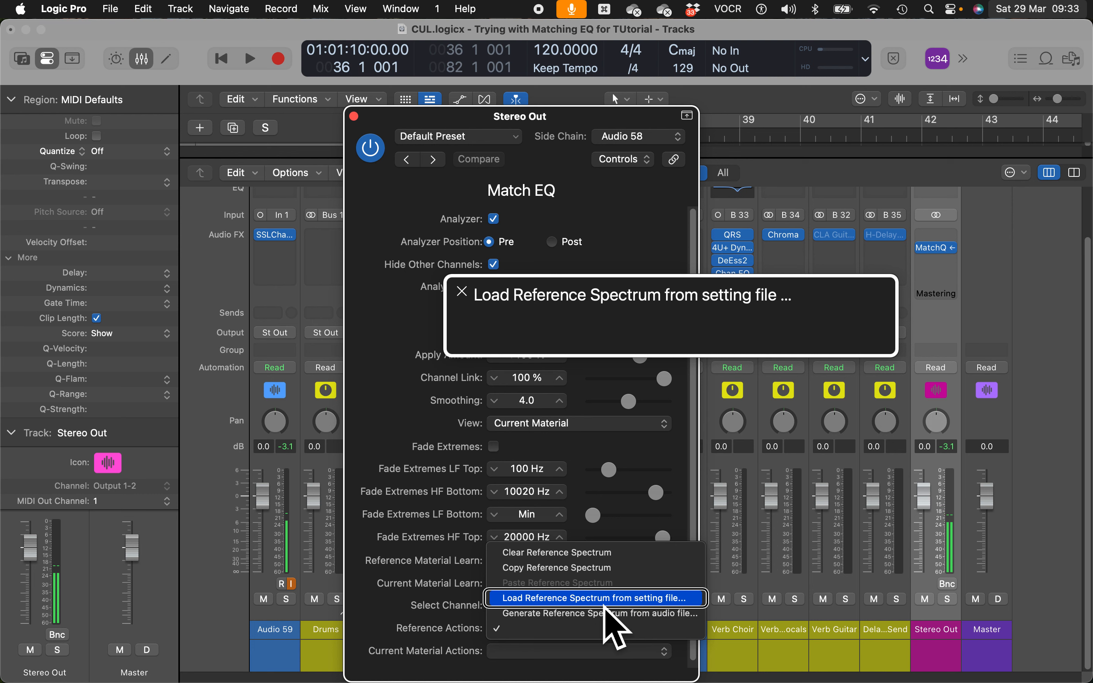
pyautogui.press('Up')
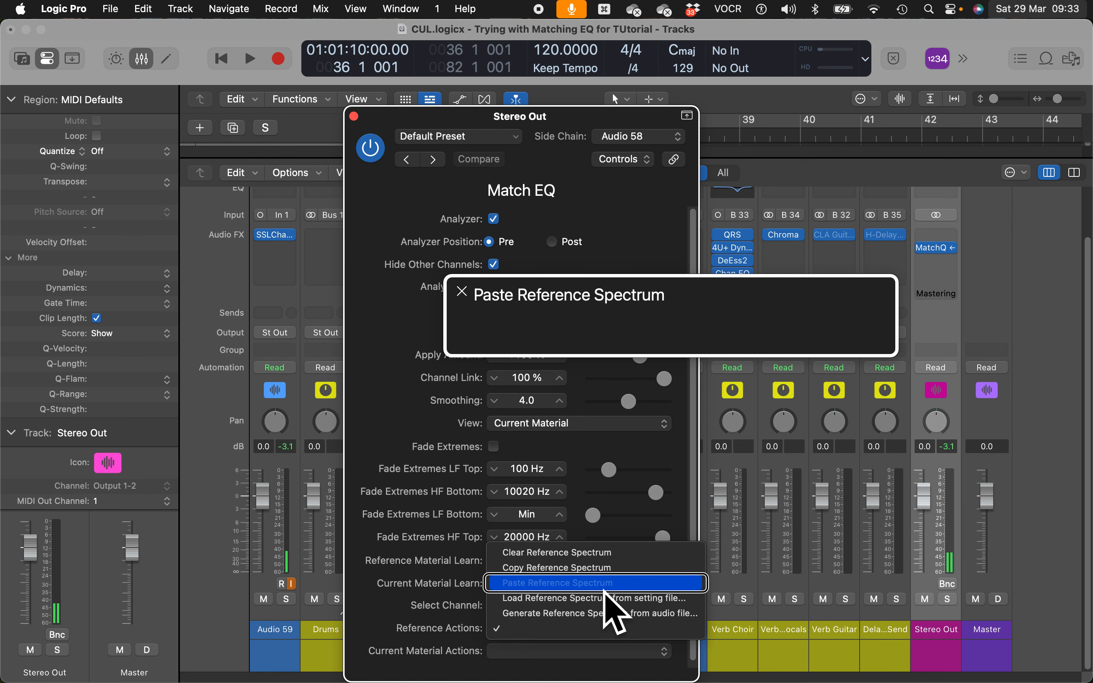
pyautogui.press('Up')
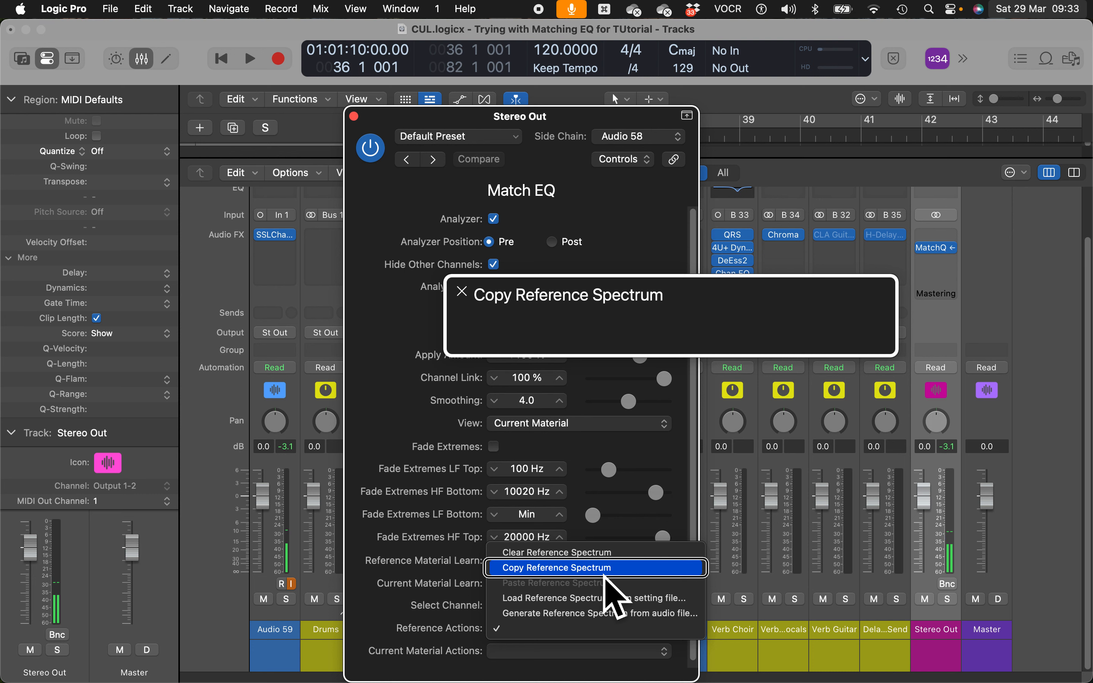
pyautogui.press('Up')
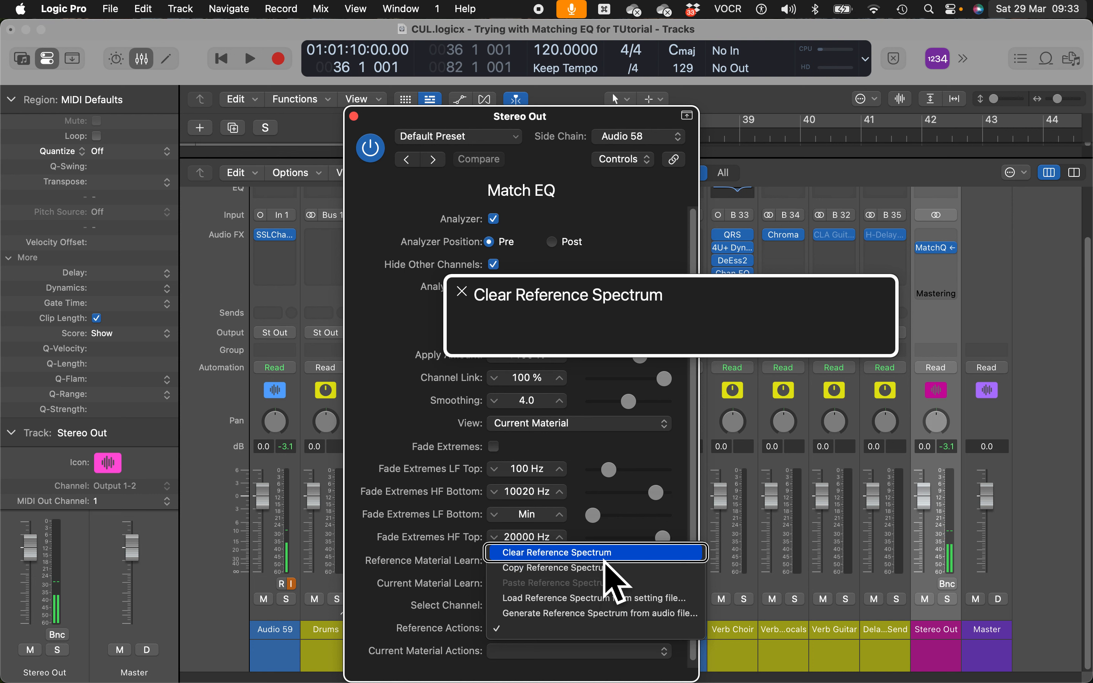
pyautogui.press('Return')
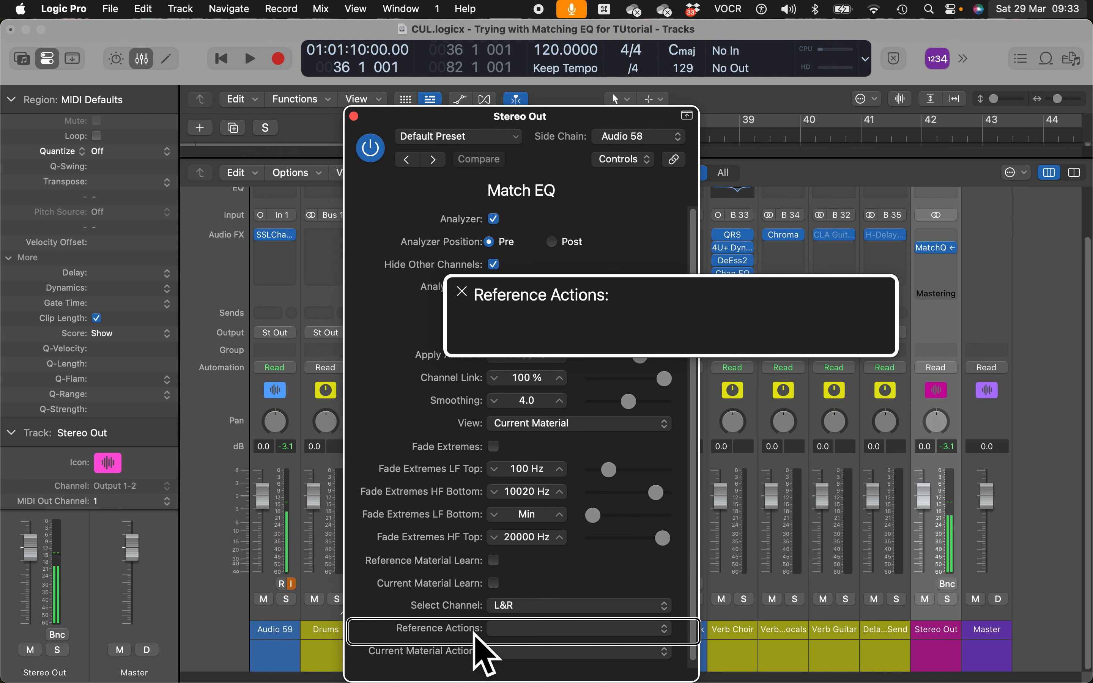
# - Tick Reference Material Learn, turn off channel solo, and select the Reference Same Track
pyautogui.hotkey('ctrl', 'alt', 'Left')
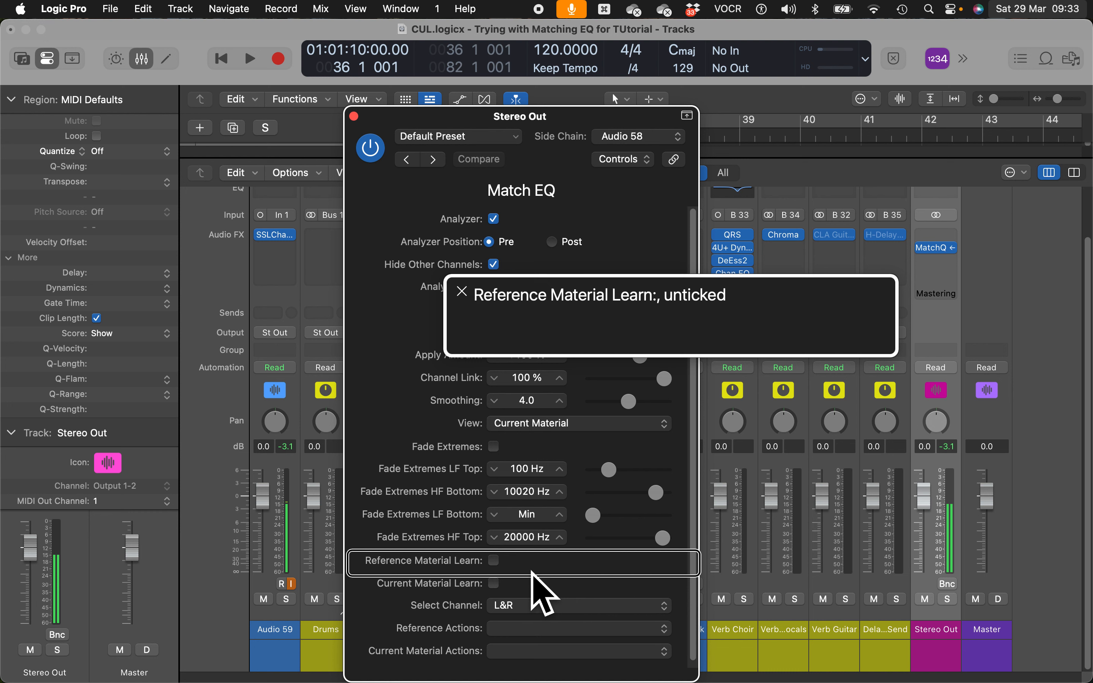
pyautogui.hotkey('ctrl', 'alt', 'space')
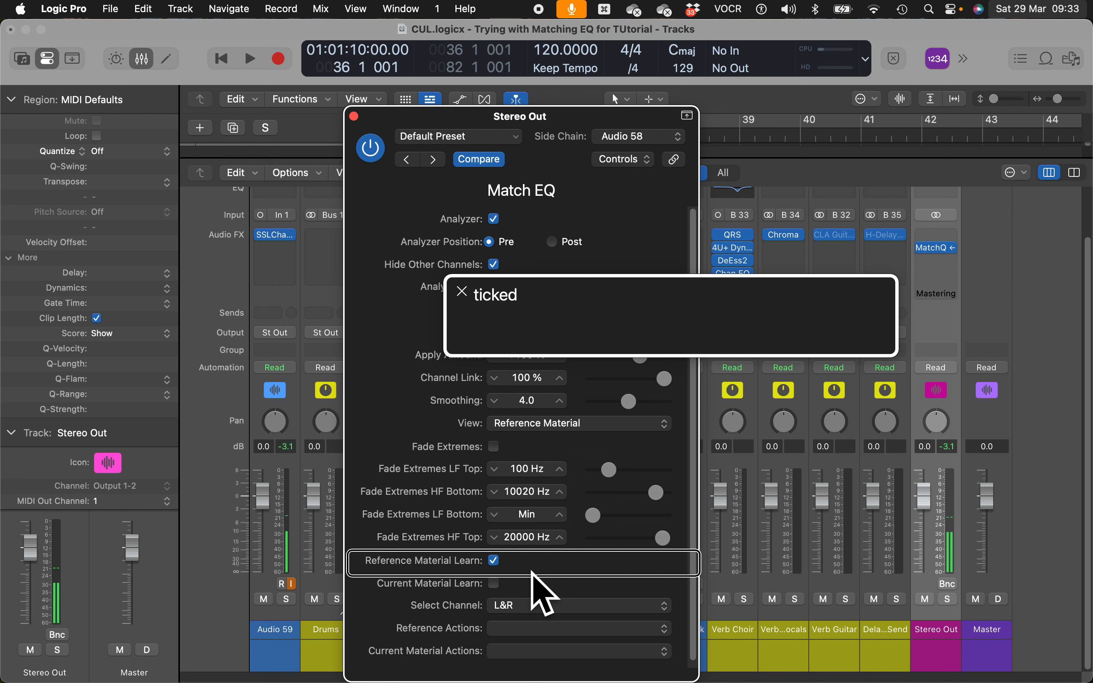
pyautogui.press('s')
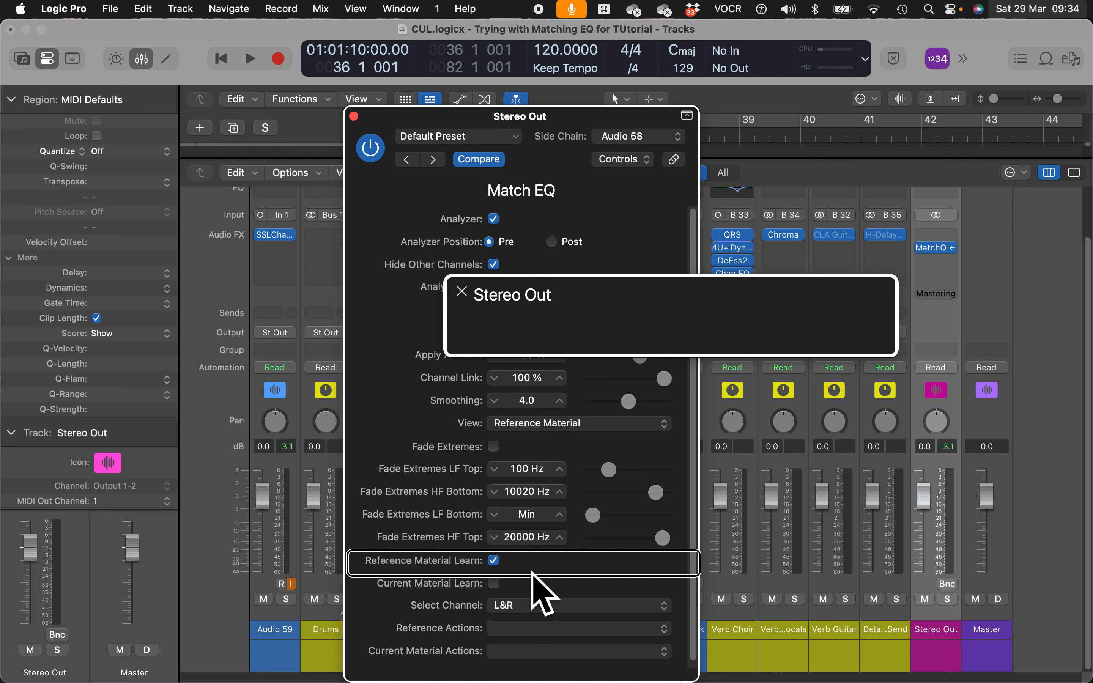
pyautogui.press('Up')
# - Solo the Reference Same Track and play it so Match EQ learns its spectrum, then stop
pyautogui.press('s')
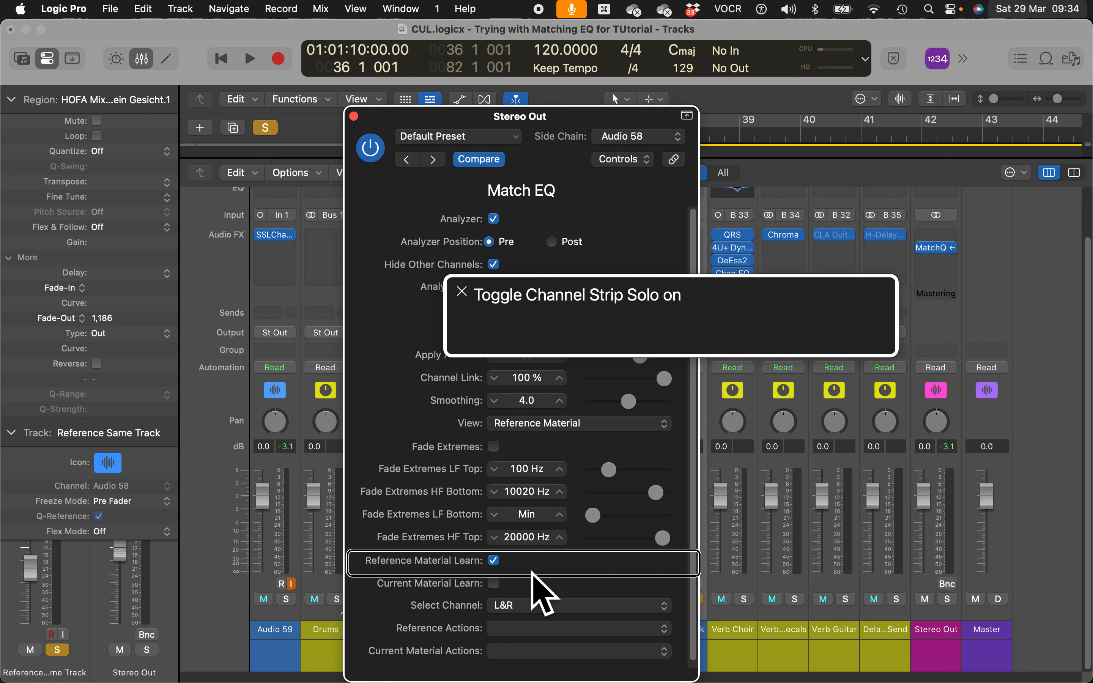
pyautogui.press('space')
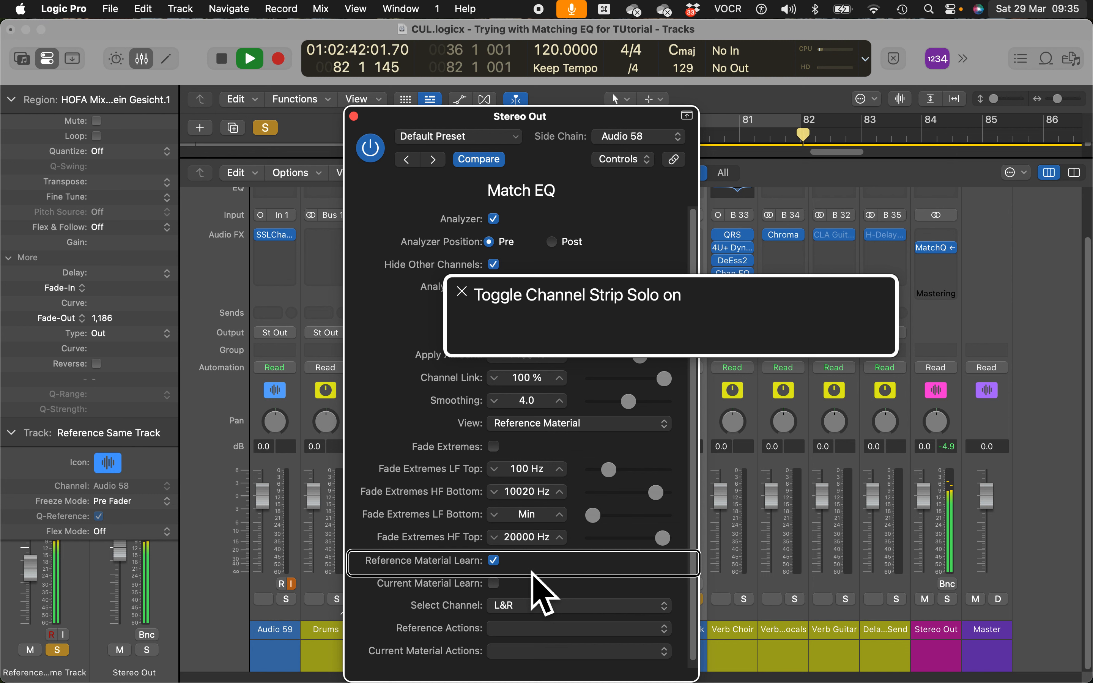
pyautogui.press('space')
# - Unsolo the reference track and switch Match EQ from Reference to Current Material learning
pyautogui.press('s')
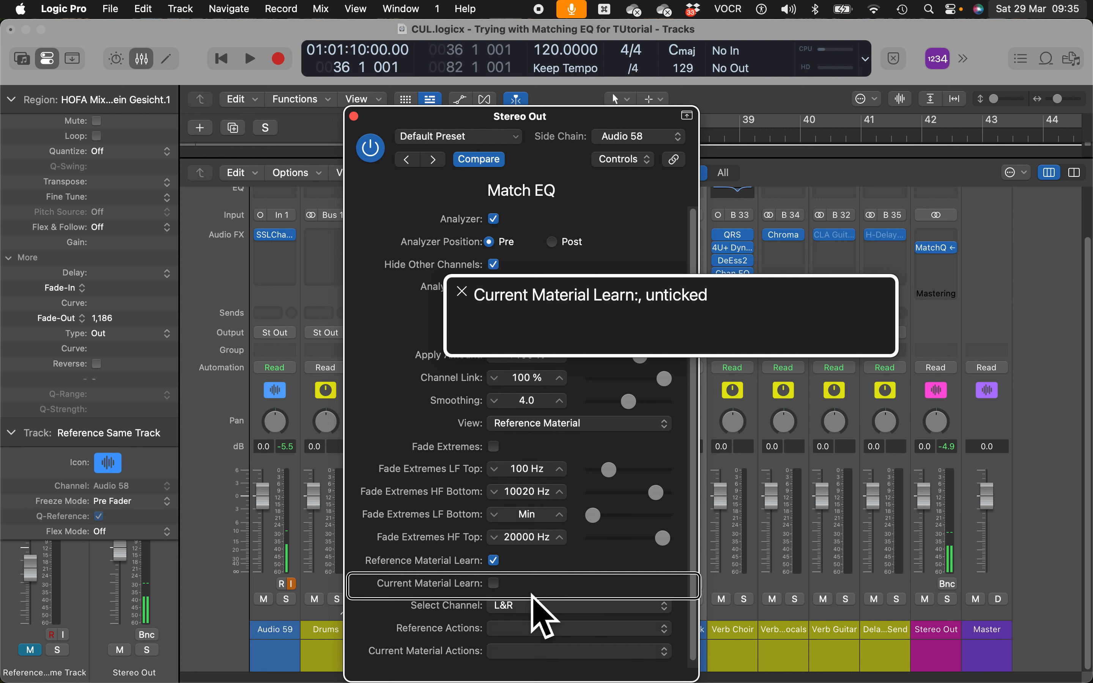
pyautogui.hotkey('ctrl', 'alt', 'space')
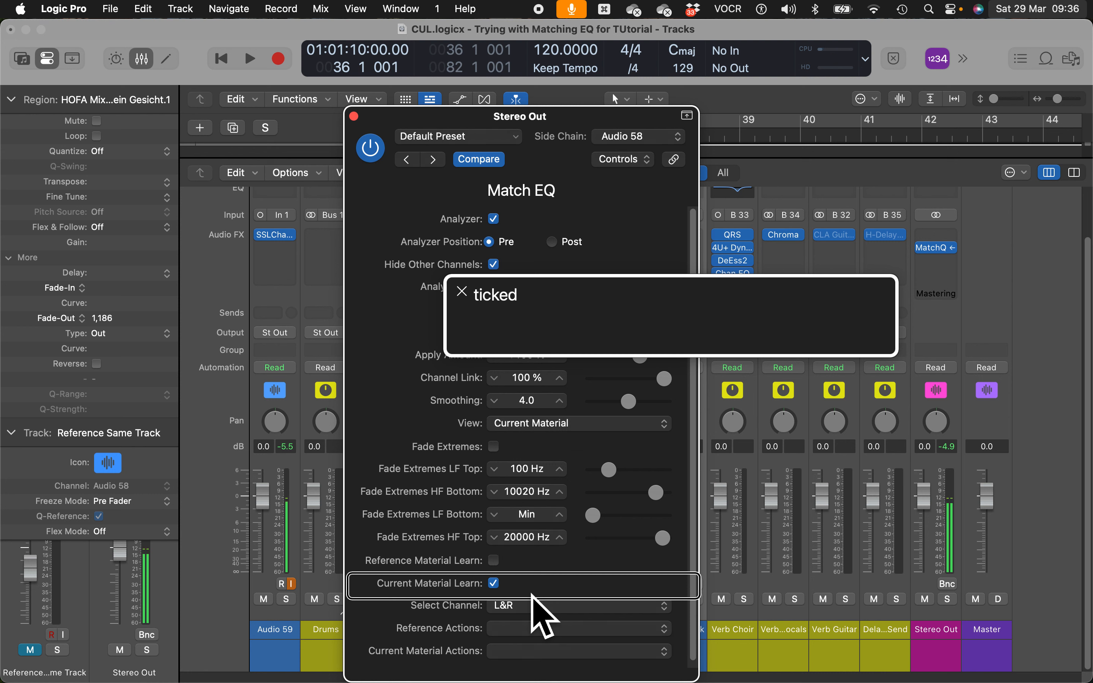
pyautogui.hotkey('ctrl', 'alt', 'Left')
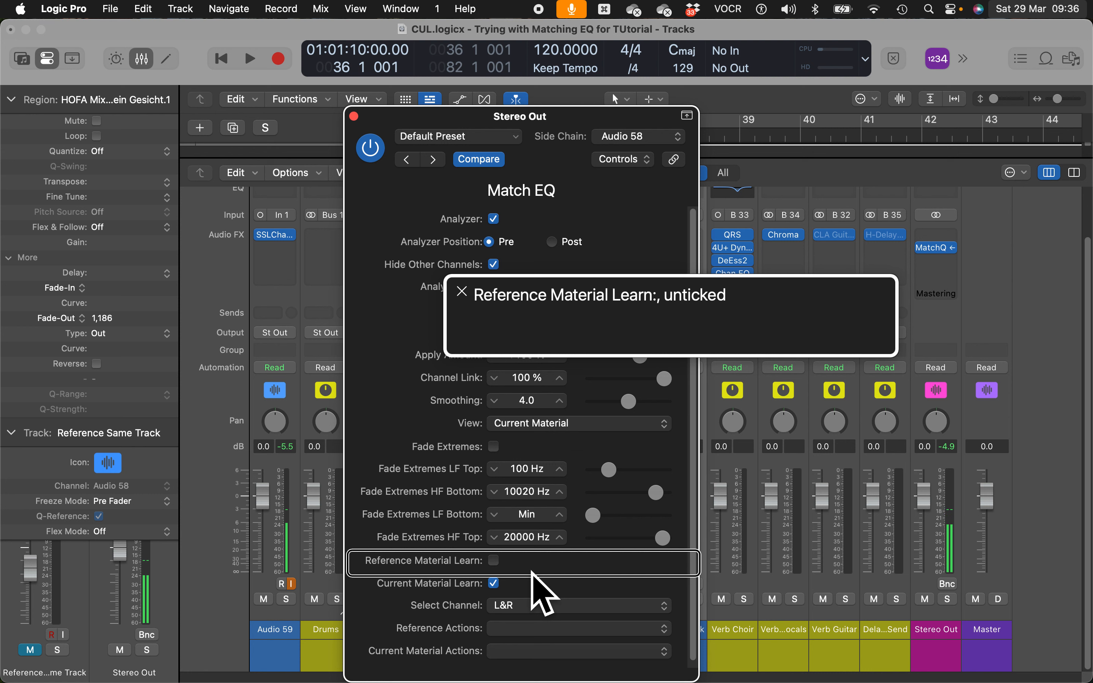
# - Play the mix so Match EQ learns the current material, then untick Current Material Learn
pyautogui.press('space')
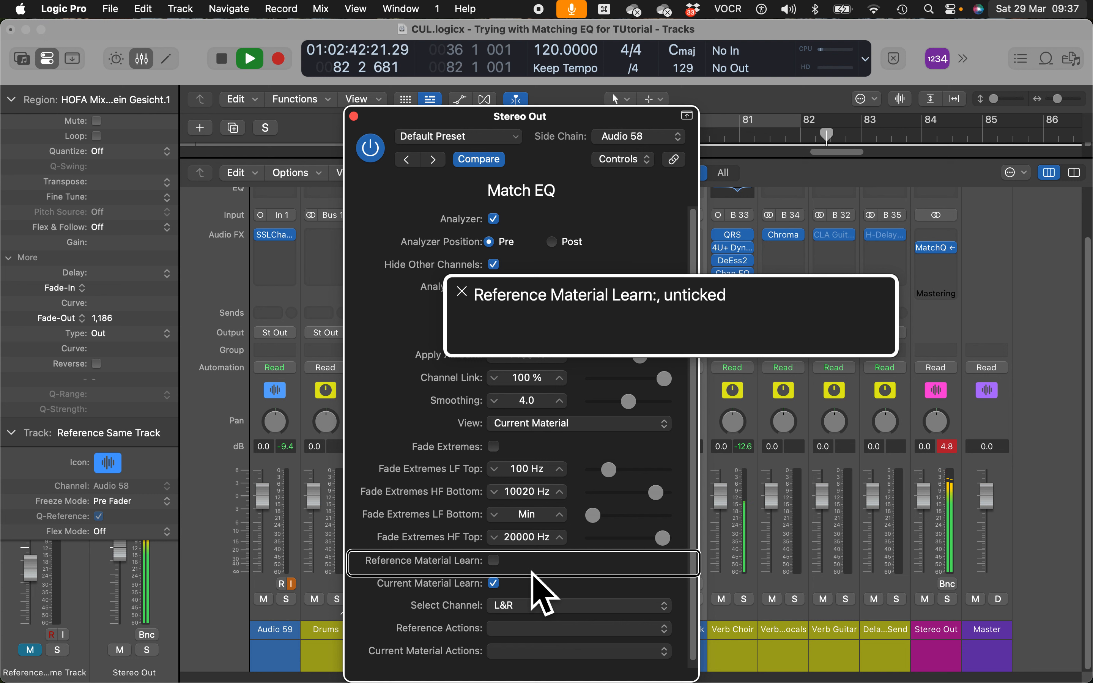
pyautogui.press('space')
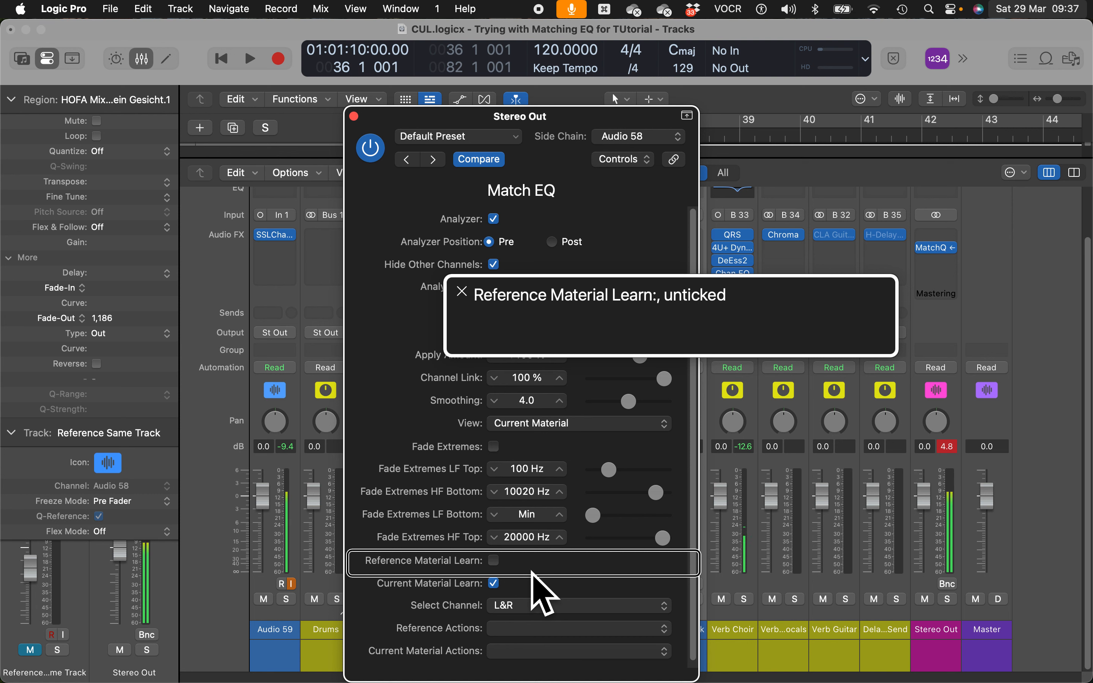
pyautogui.hotkey('ctrl', 'alt', 'shift', 'Up')
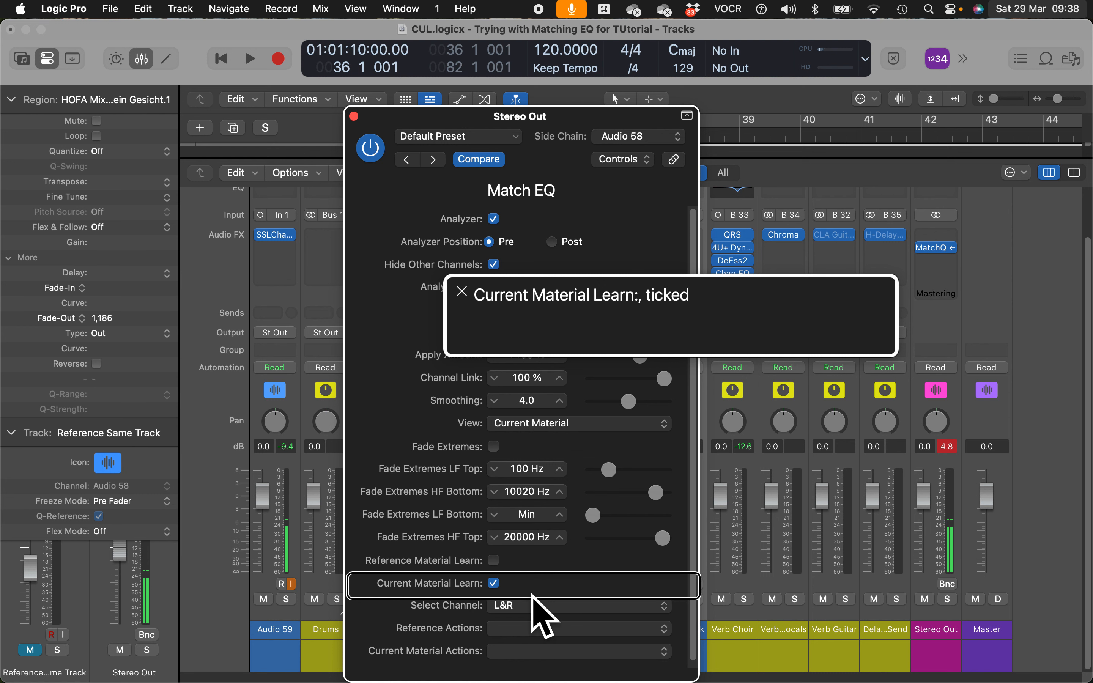
pyautogui.hotkey('ctrl', 'alt', 'space')
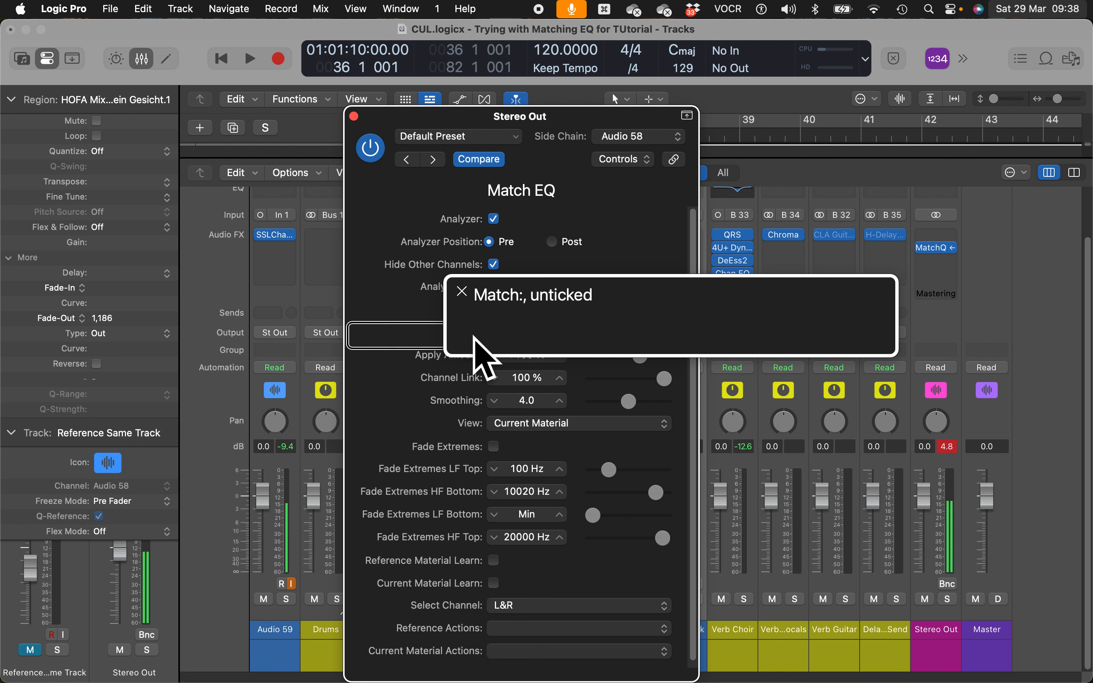
pyautogui.hotkey('ctrl', 'alt', 'space')
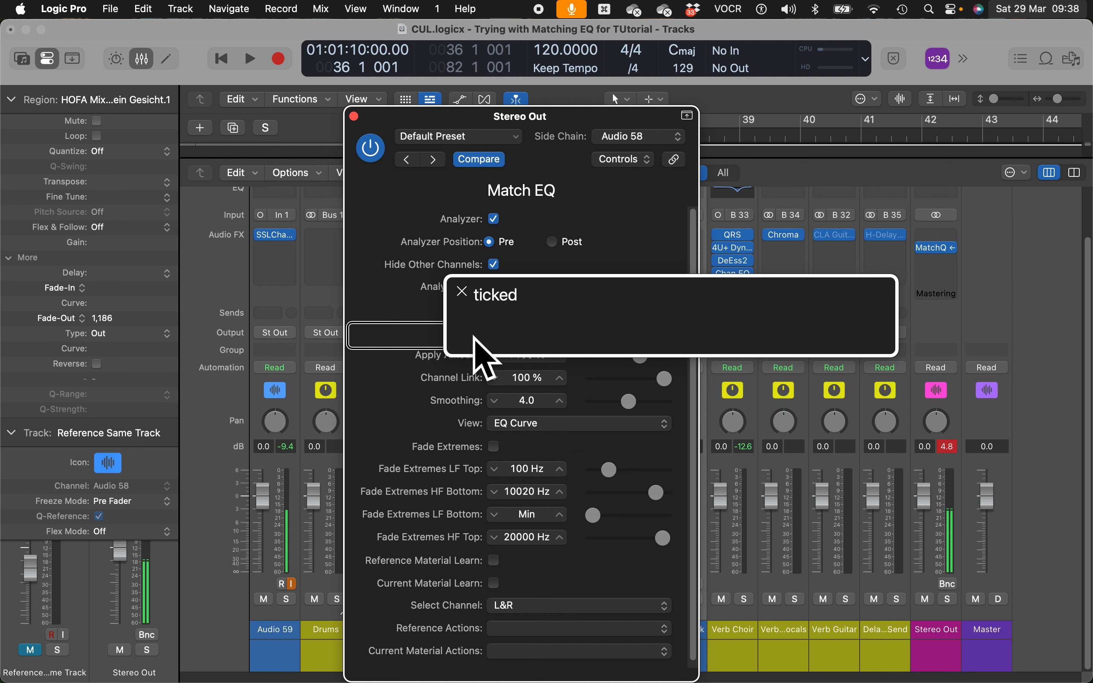
# - Enable Match so Match EQ shows its EQ Curve, and play the matched mix
pyautogui.press('space')
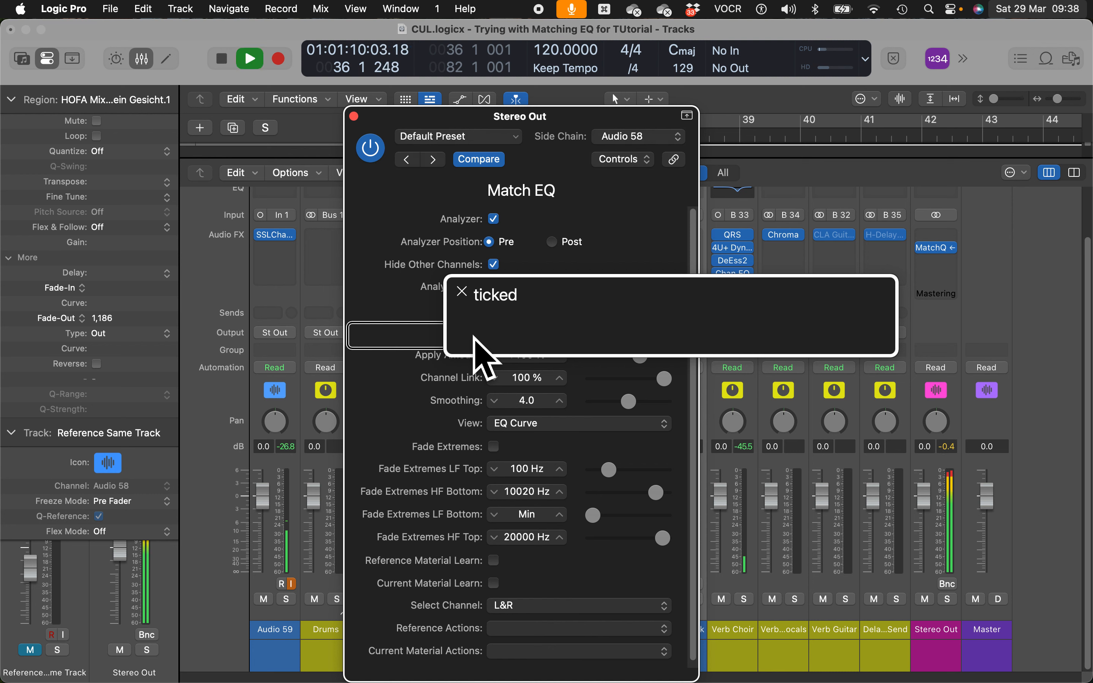
pyautogui.hotkey('ctrl', 'alt', 'shift', 'Up')
pyautogui.hotkey('ctrl', 'alt', 'Right')
pyautogui.hotkey('ctrl', 'alt', 'Right')
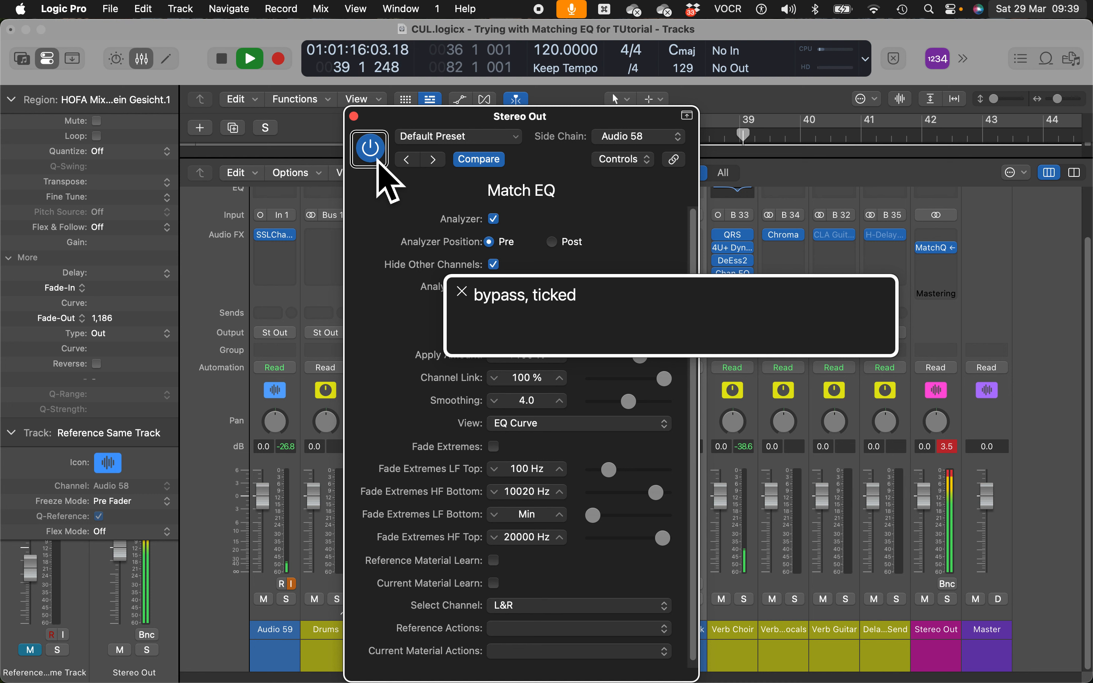
pyautogui.press('space')
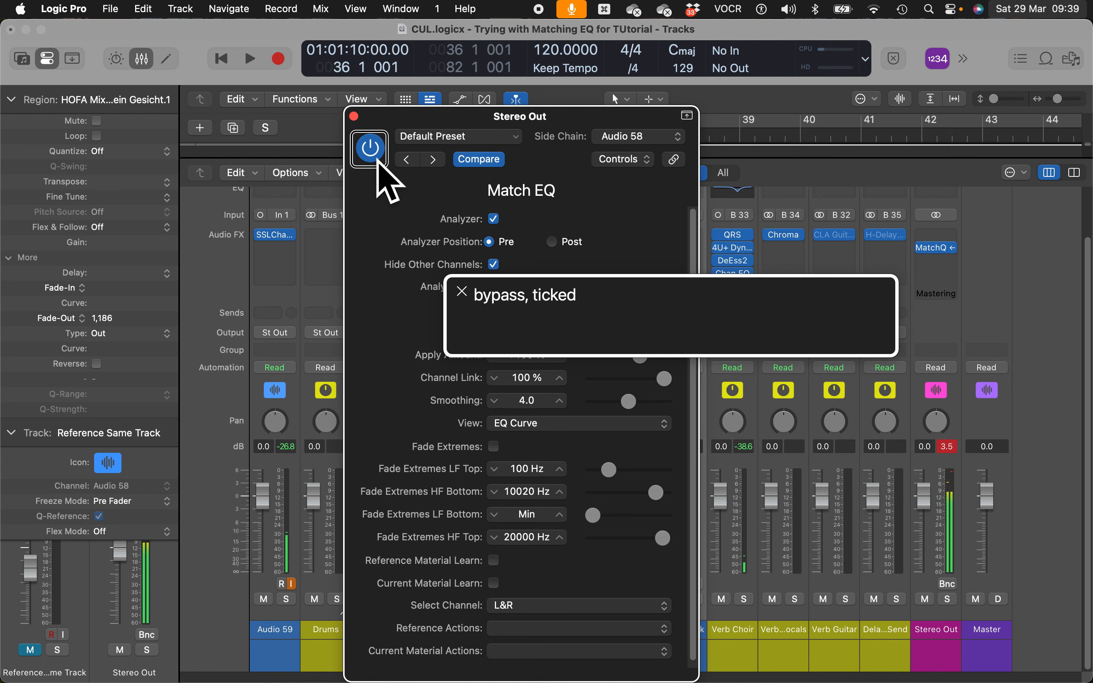
pyautogui.click(378, 164)
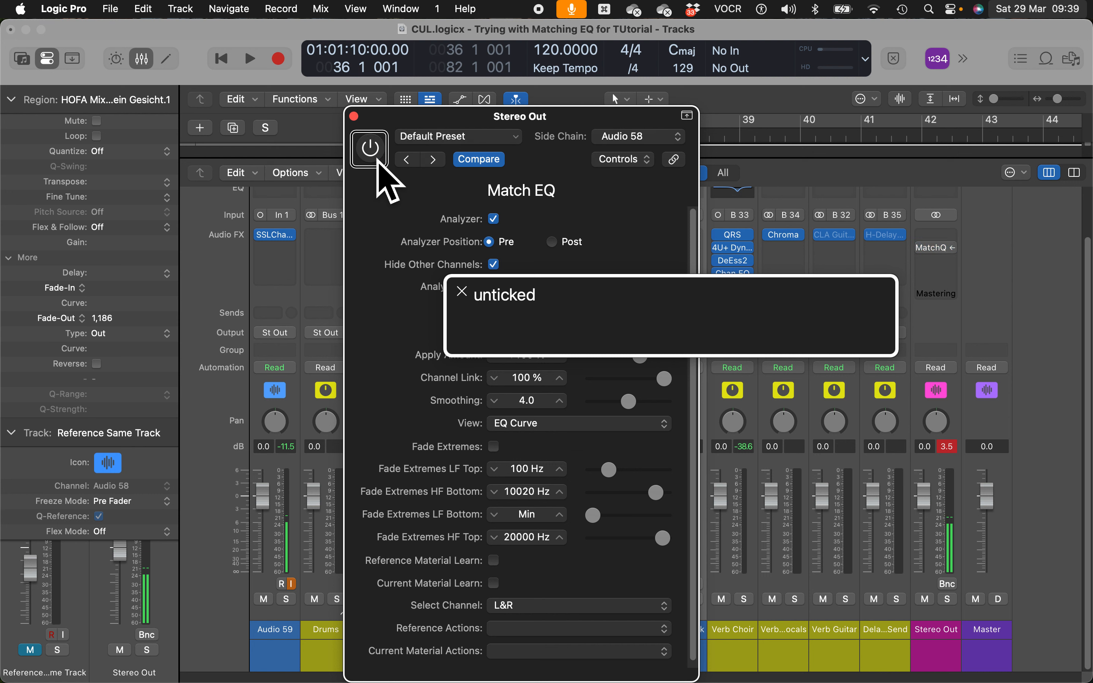
pyautogui.press('space')
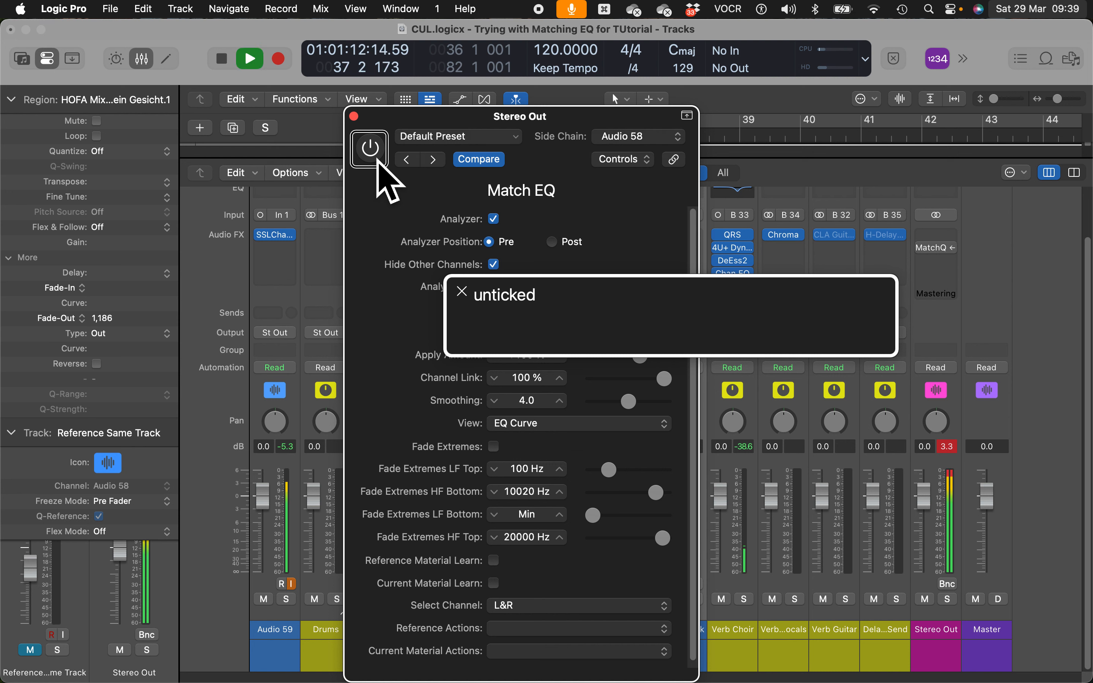
pyautogui.click(376, 162)
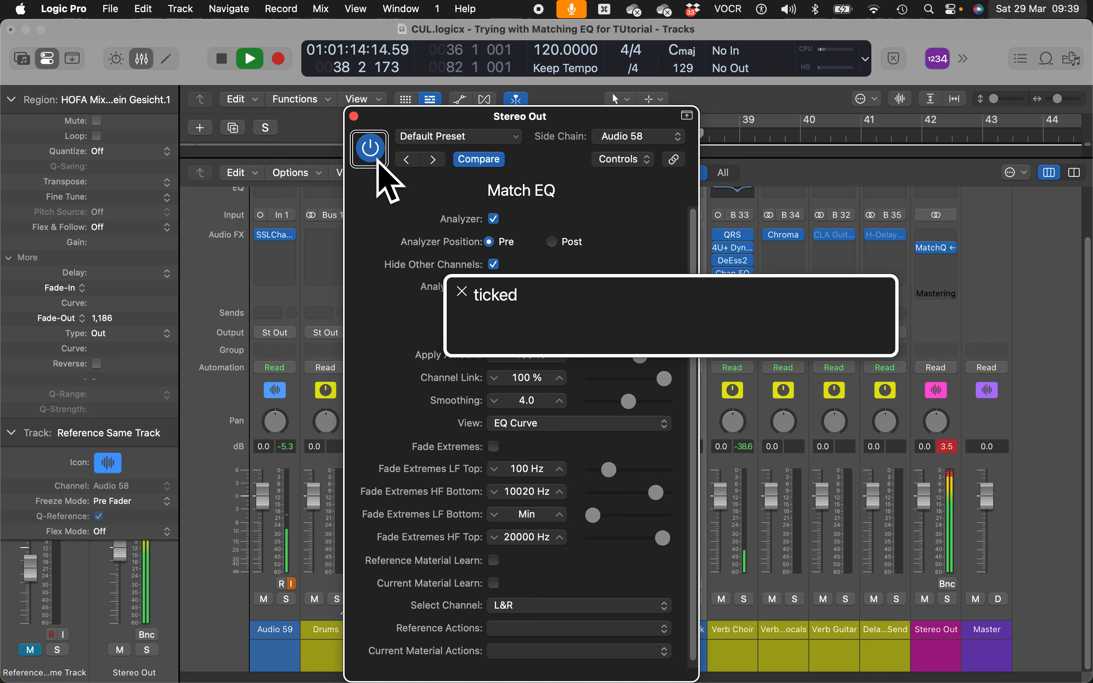
pyautogui.press('space')
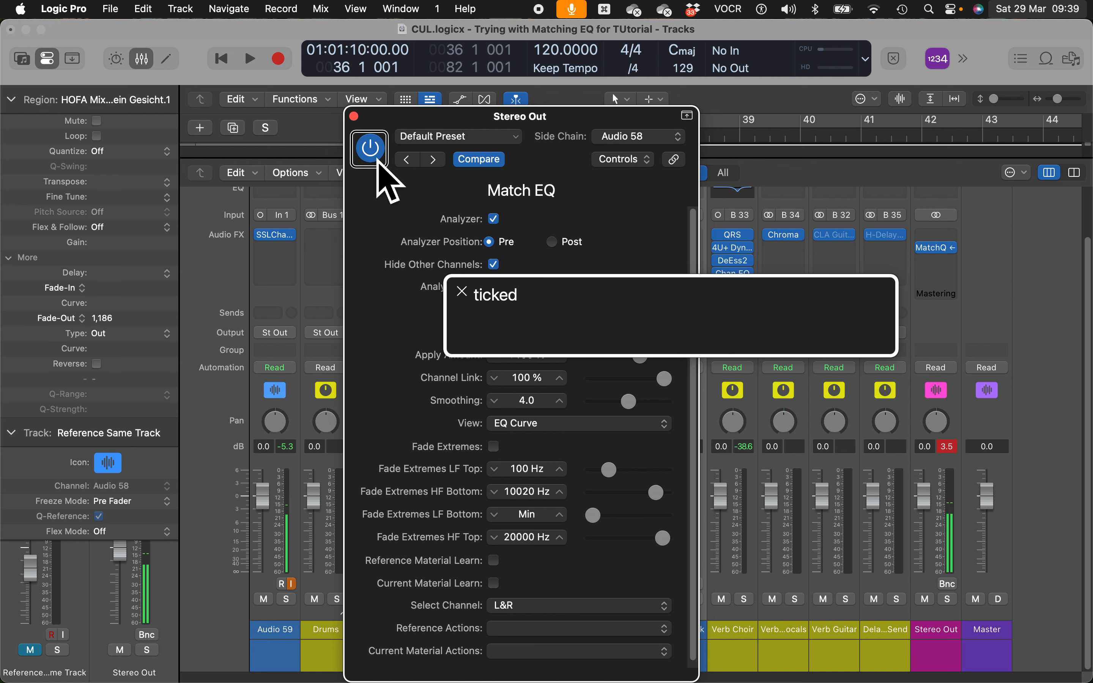
pyautogui.press('space')
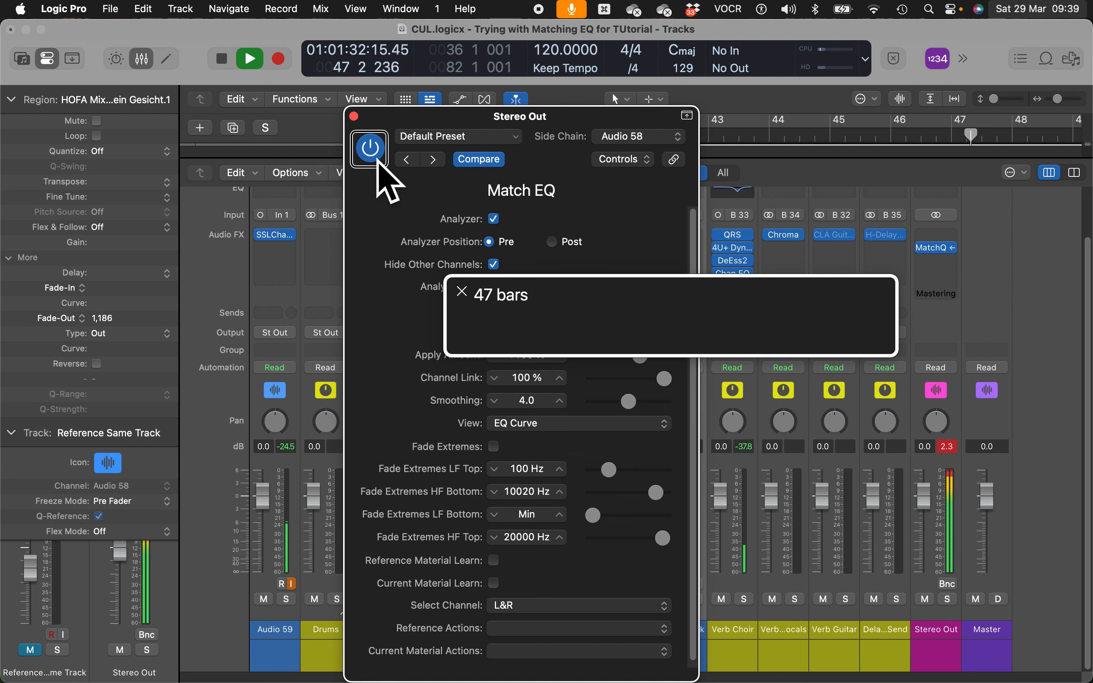
pyautogui.click(378, 164)
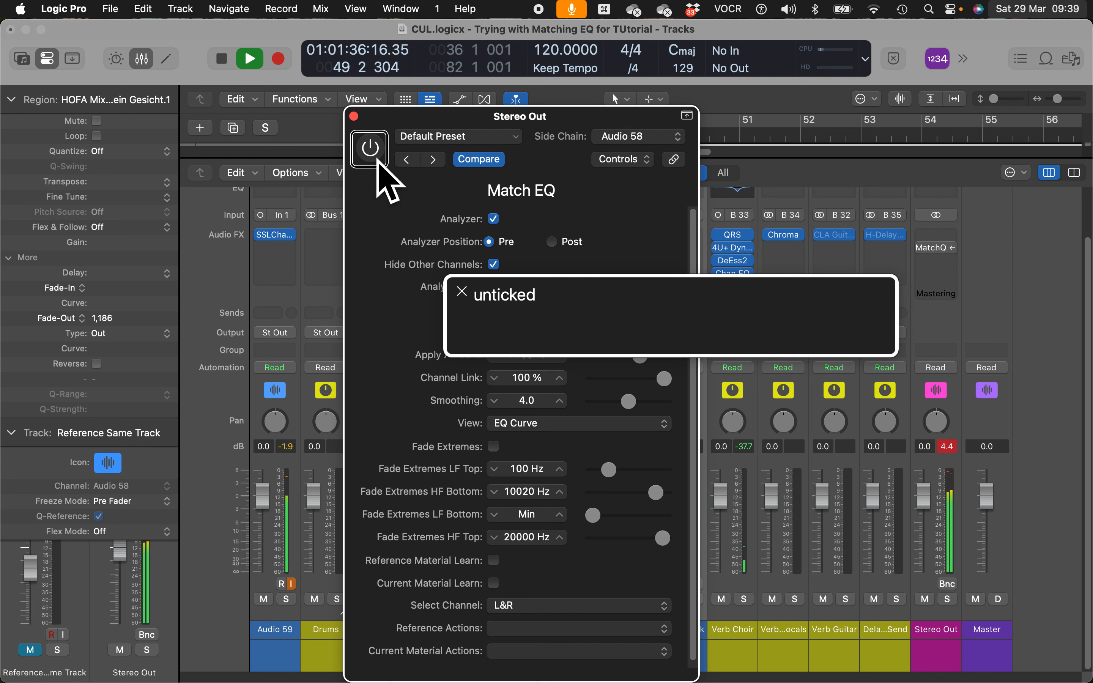
pyautogui.click(377, 161)
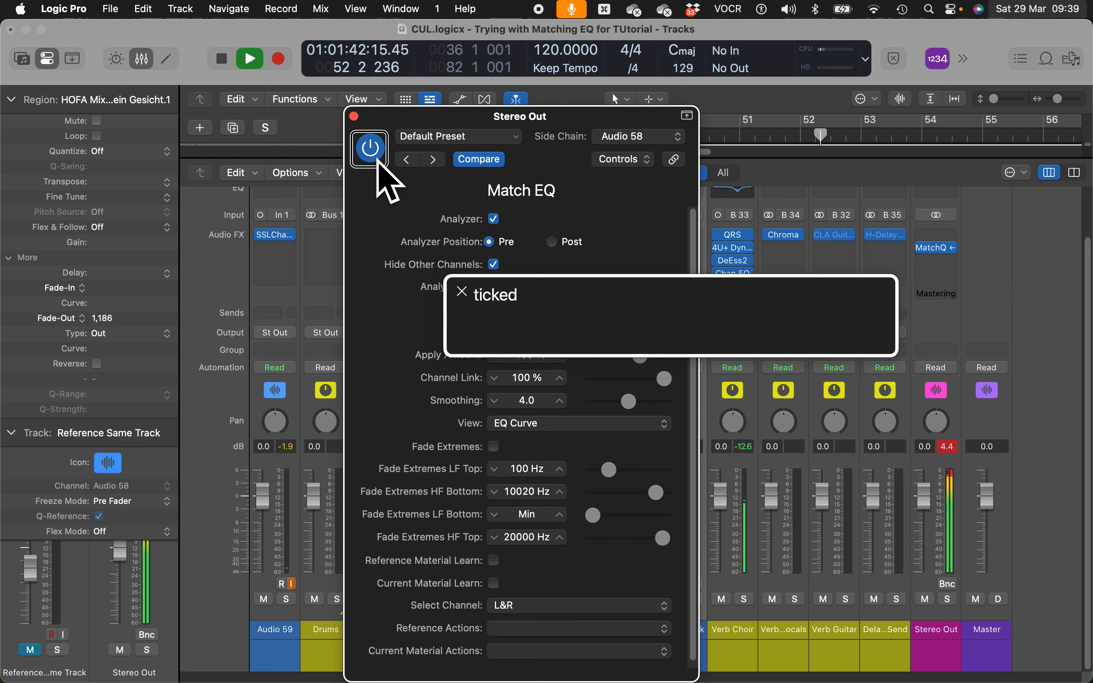
pyautogui.click(378, 162)
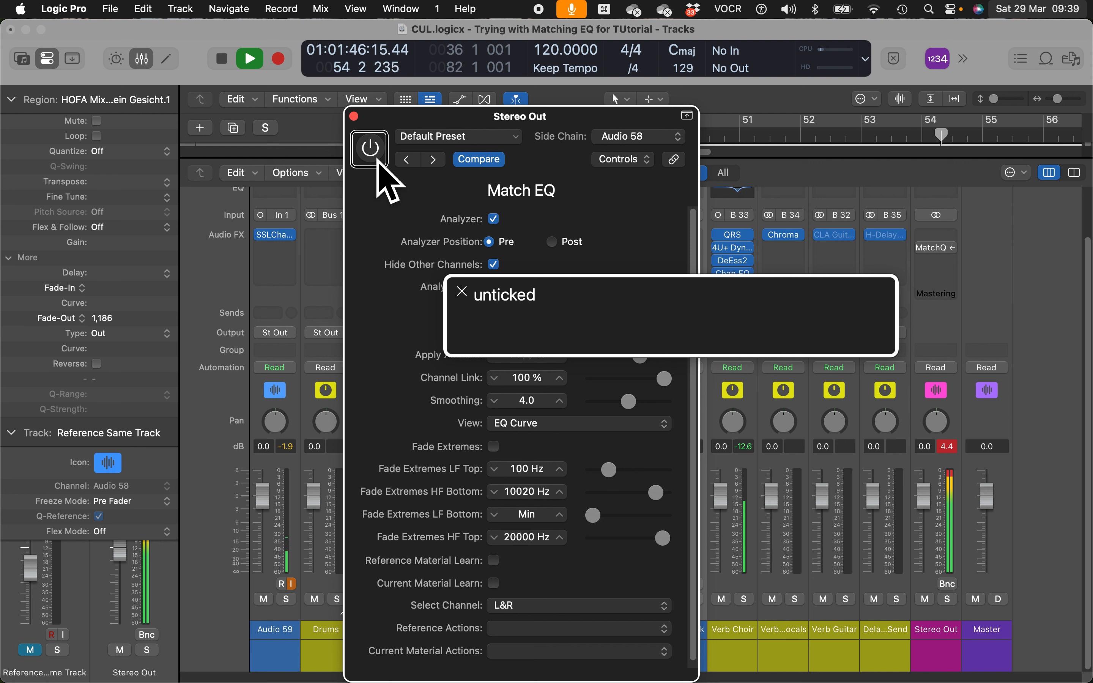
pyautogui.click(377, 161)
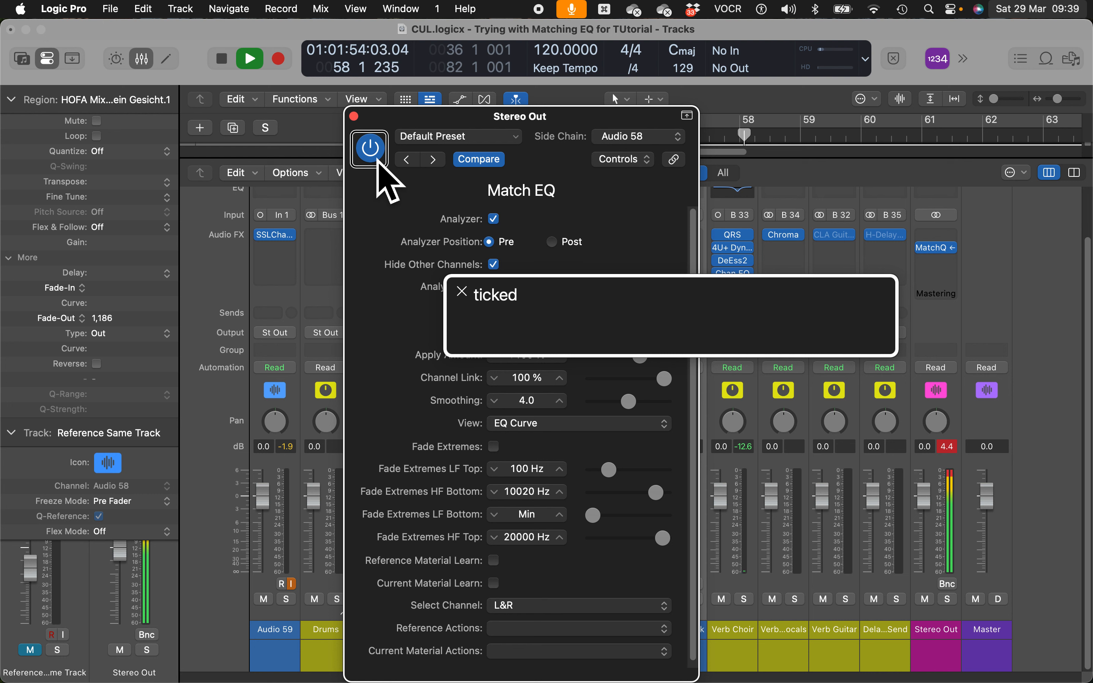
# - Reposition the playhead around bars 63–72 and restart playback from bar 69
pyautogui.press('space')
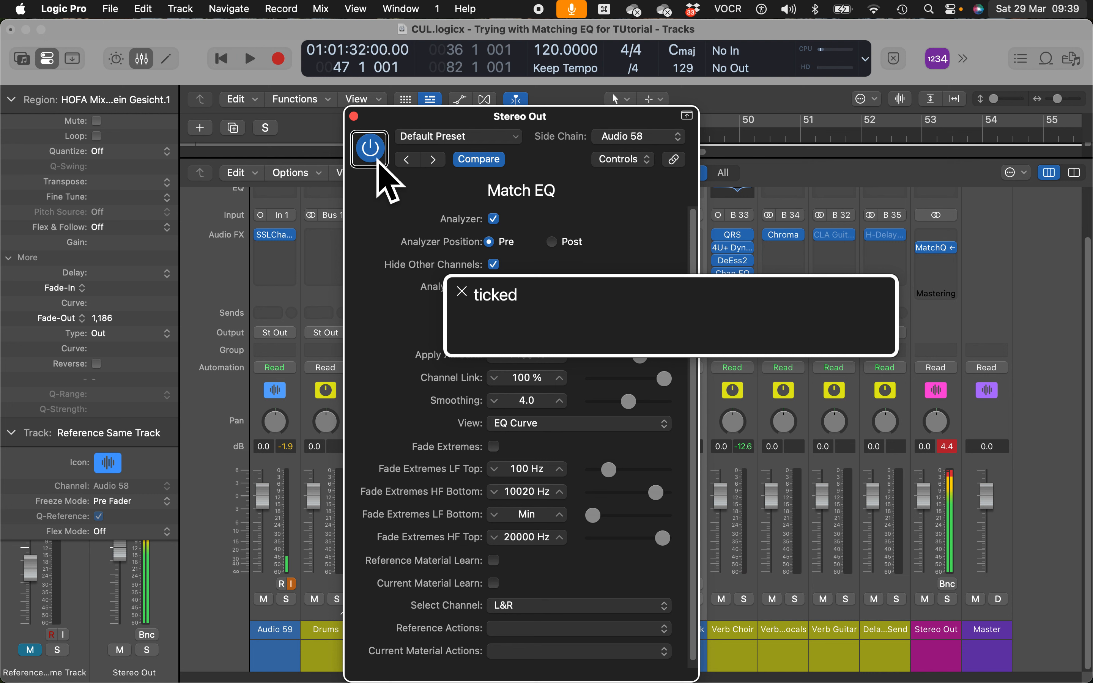
pyautogui.hotkey('shift', '.')
pyautogui.hotkey('shift', '.')
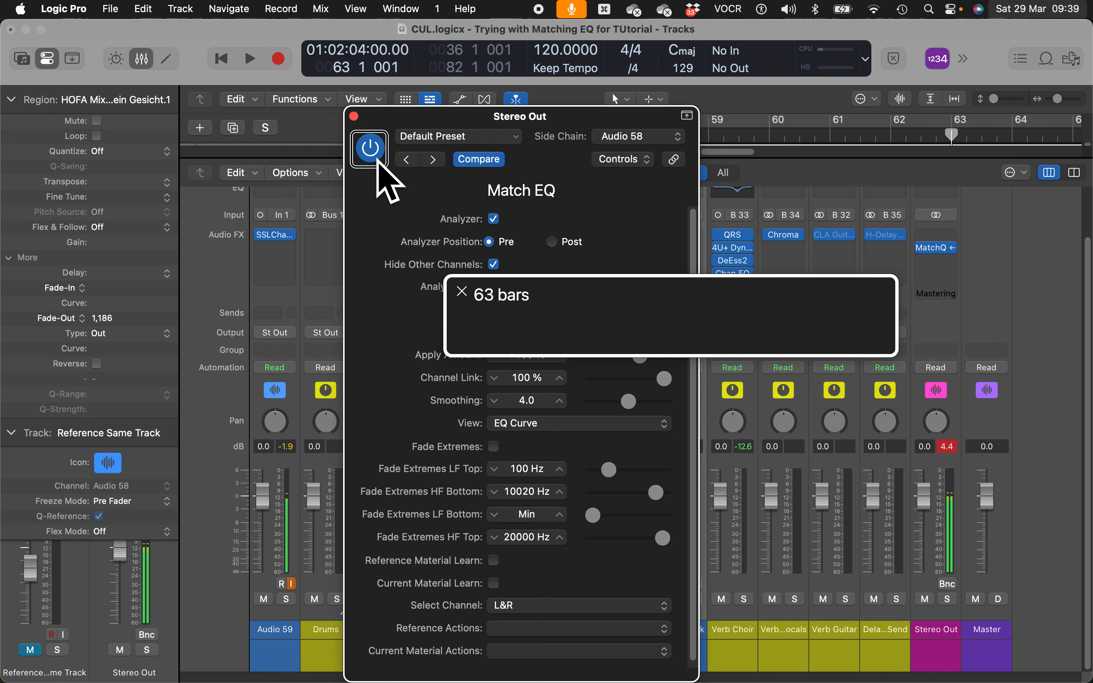
pyautogui.press('space')
pyautogui.hotkey('shift', '.')
pyautogui.press(',')
pyautogui.press(',')
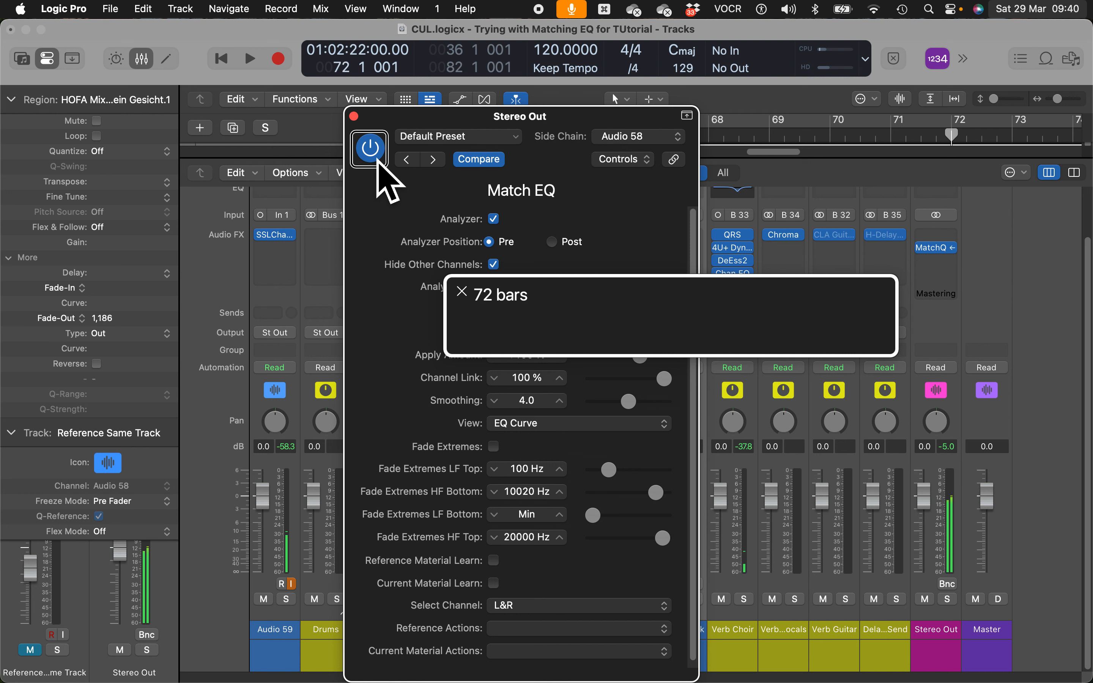
pyautogui.press(',')
pyautogui.press(',')
pyautogui.press(',')
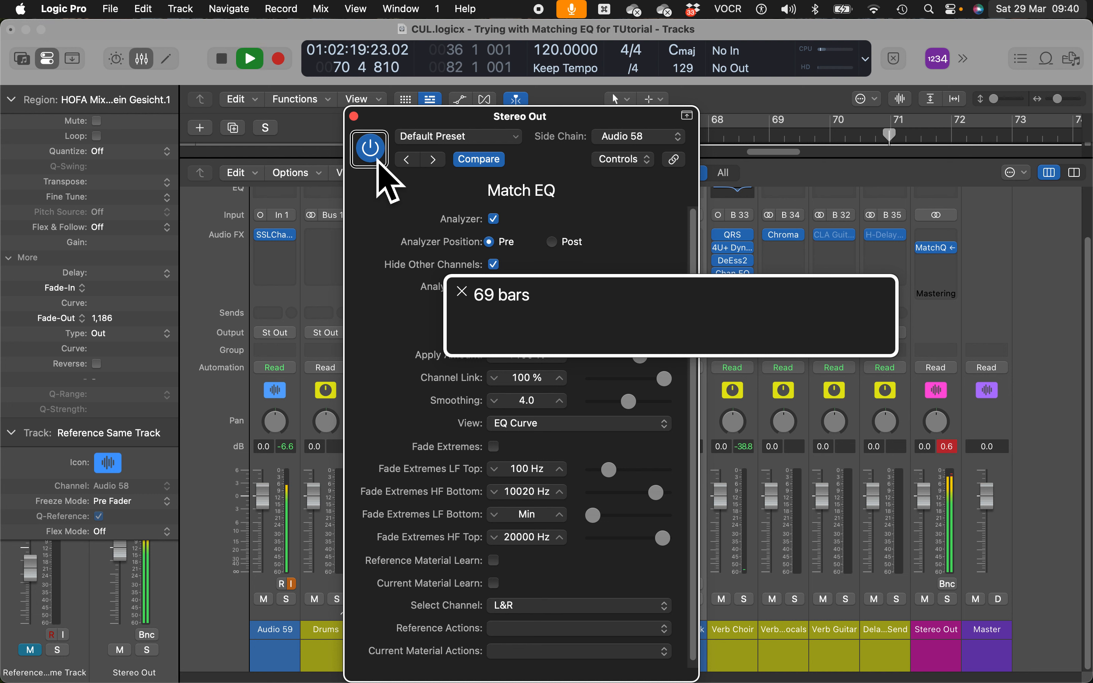
# - Bypass the Stereo Out Match EQ and listen to the mix from bar 74
pyautogui.click(377, 163)
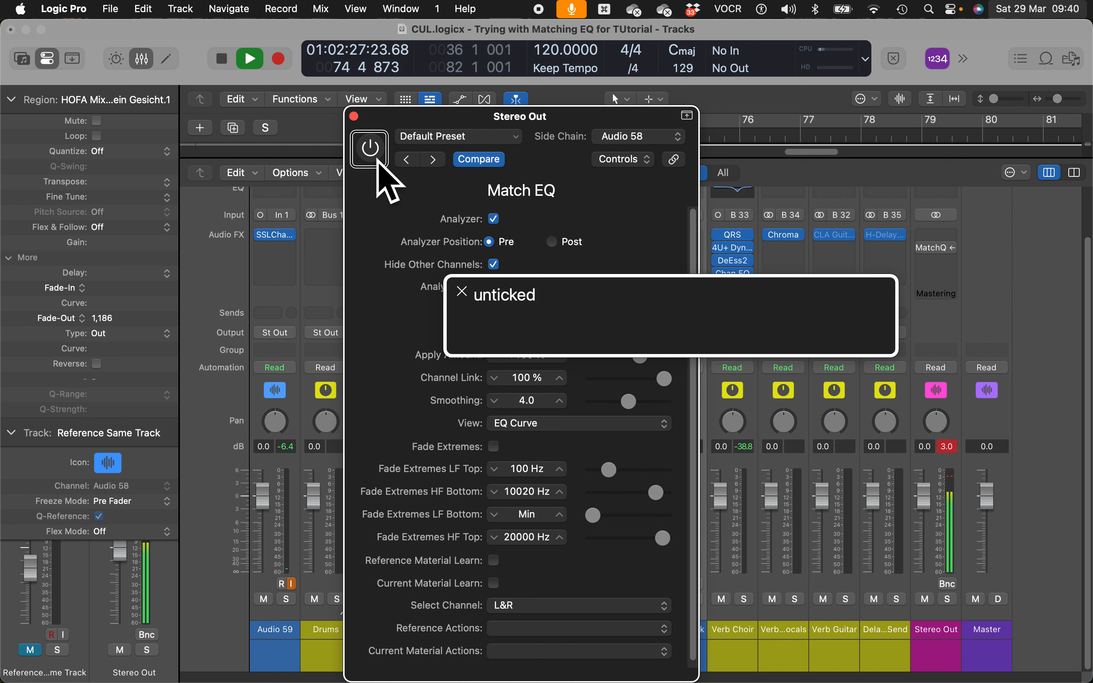
pyautogui.press(',')
pyautogui.press(',')
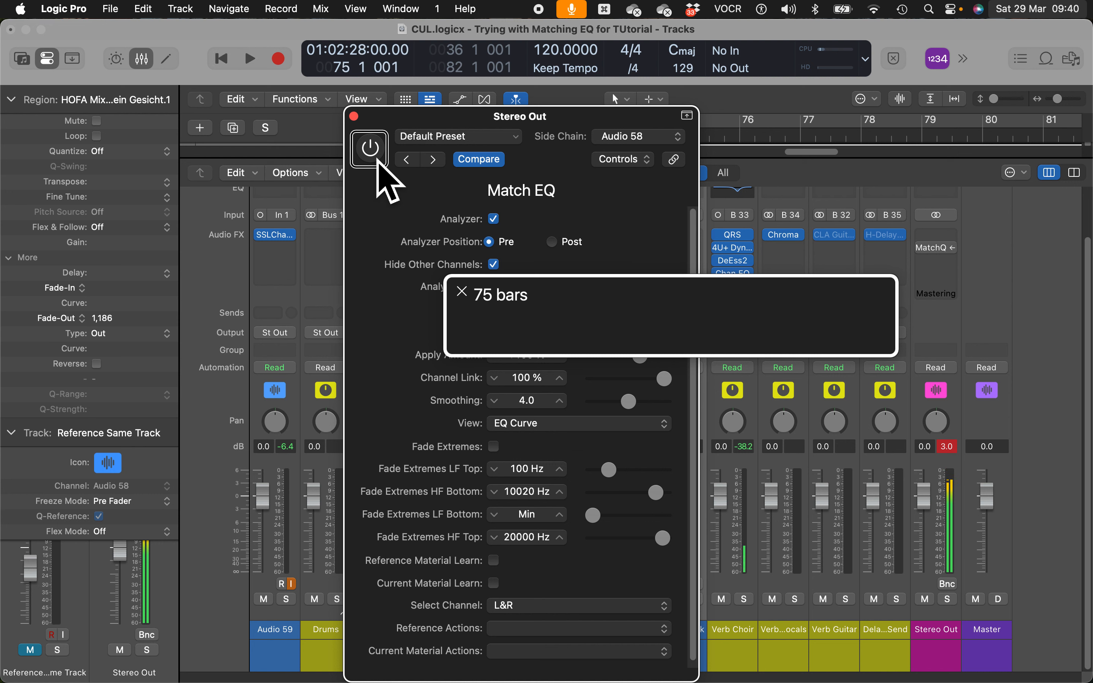
pyautogui.press('space')
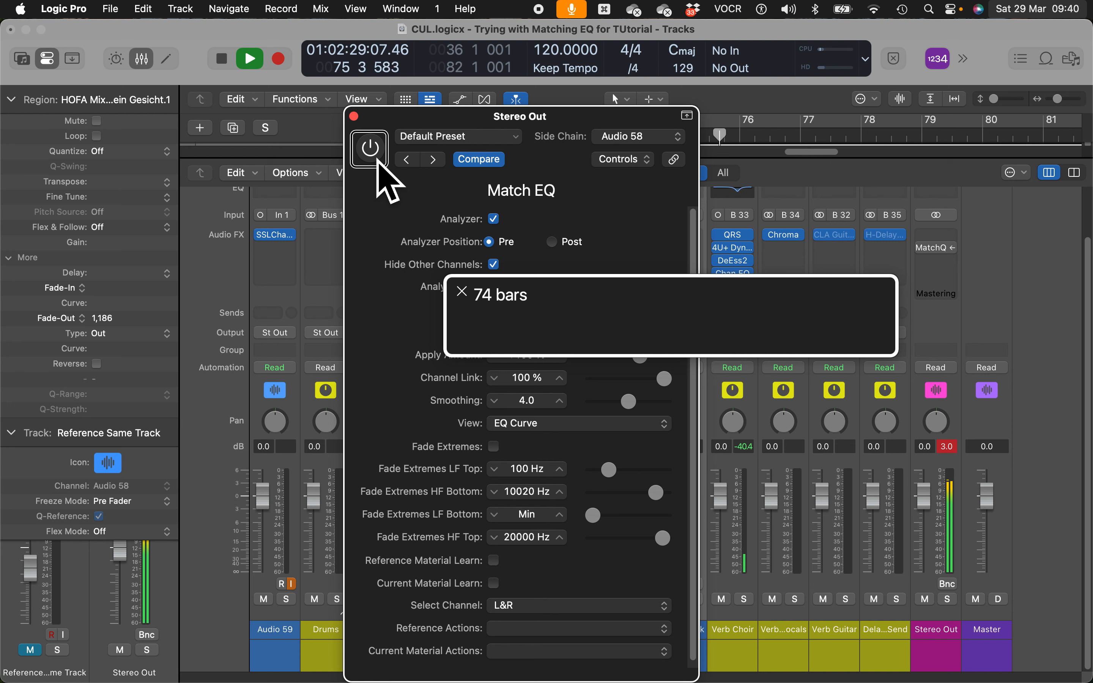
pyautogui.press('space')
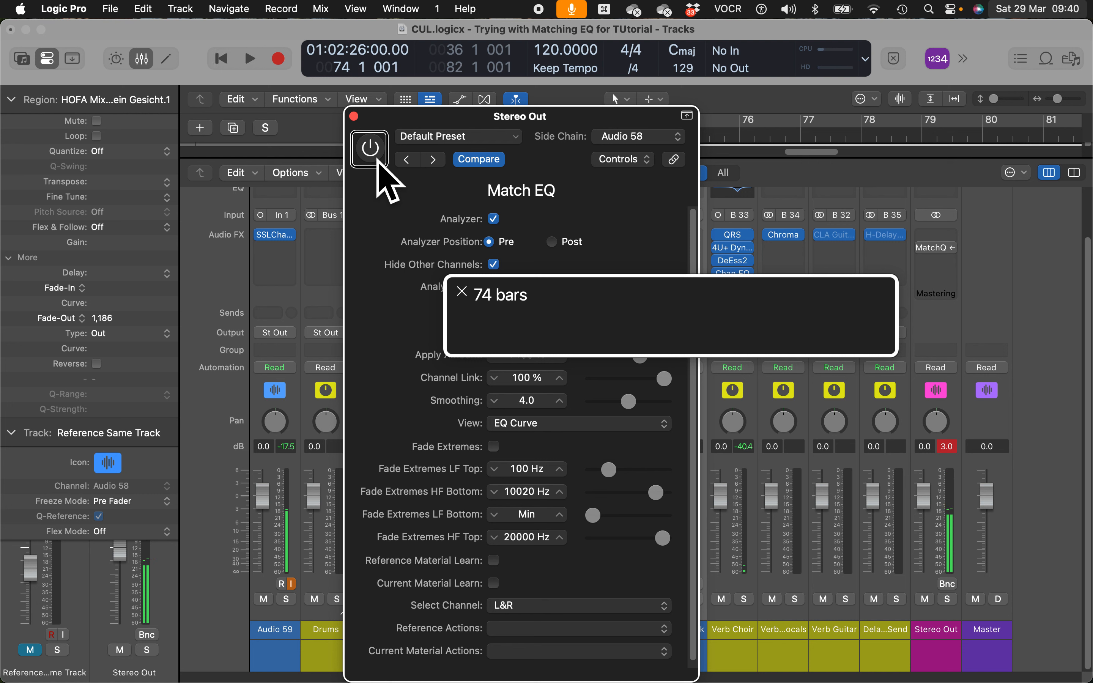
# - Re-enable the Match EQ, play from bar 74 with it active, and stop
pyautogui.click(378, 164)
pyautogui.press('space')
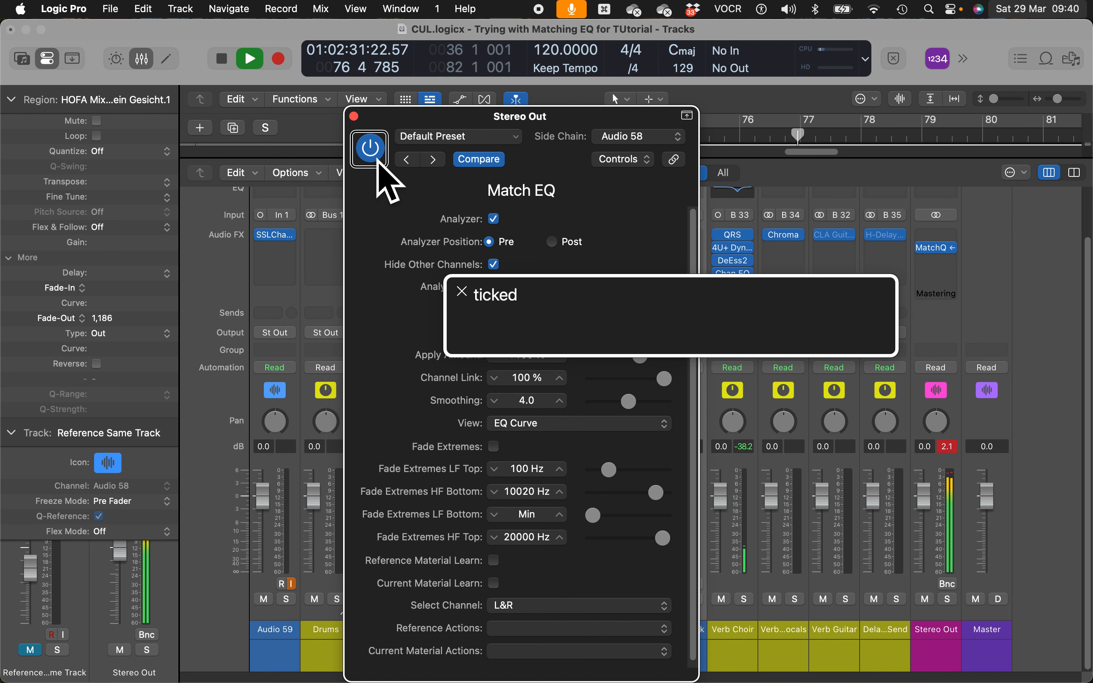
pyautogui.hotkey('ctrl', 'alt', 'space')
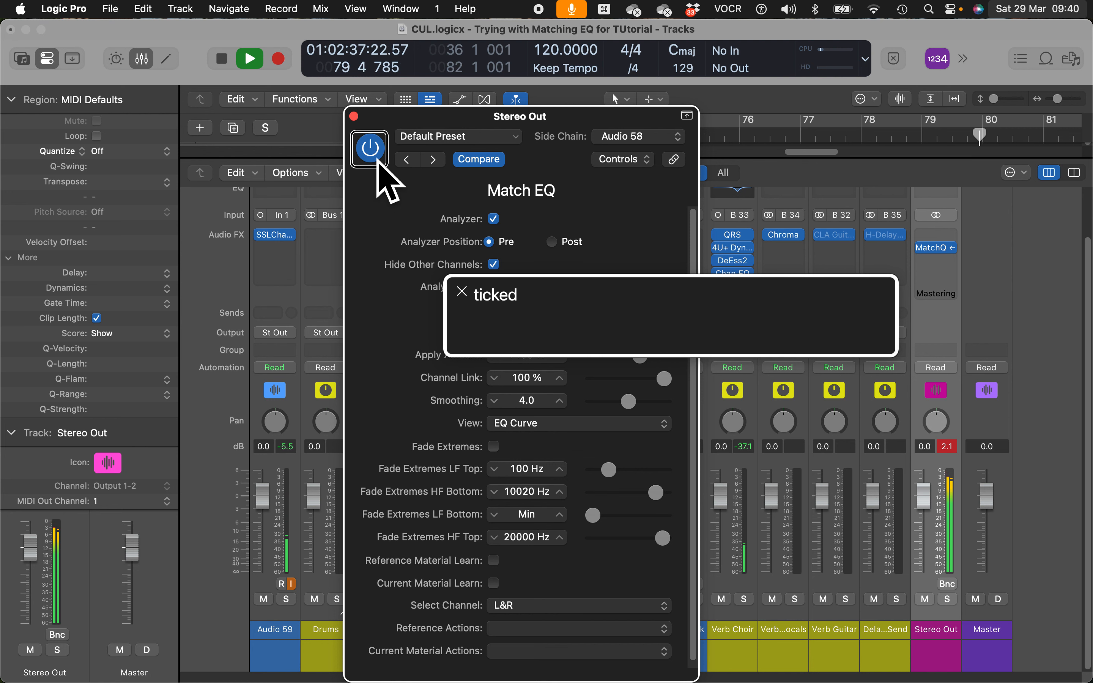
pyautogui.press('Up')
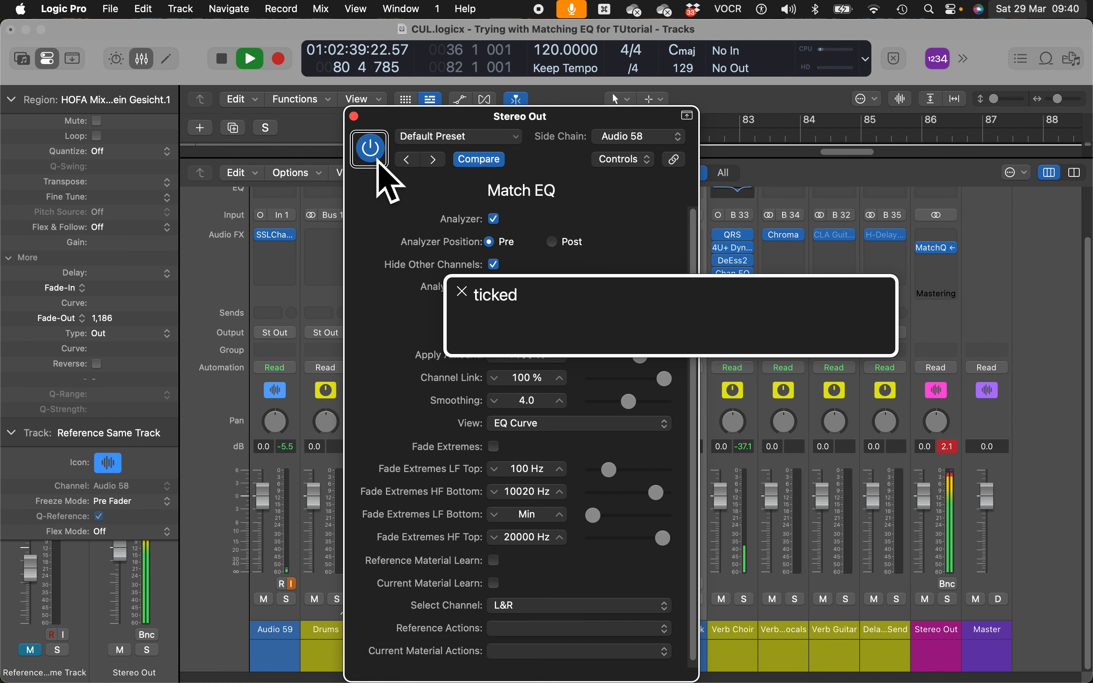
pyautogui.press('space')
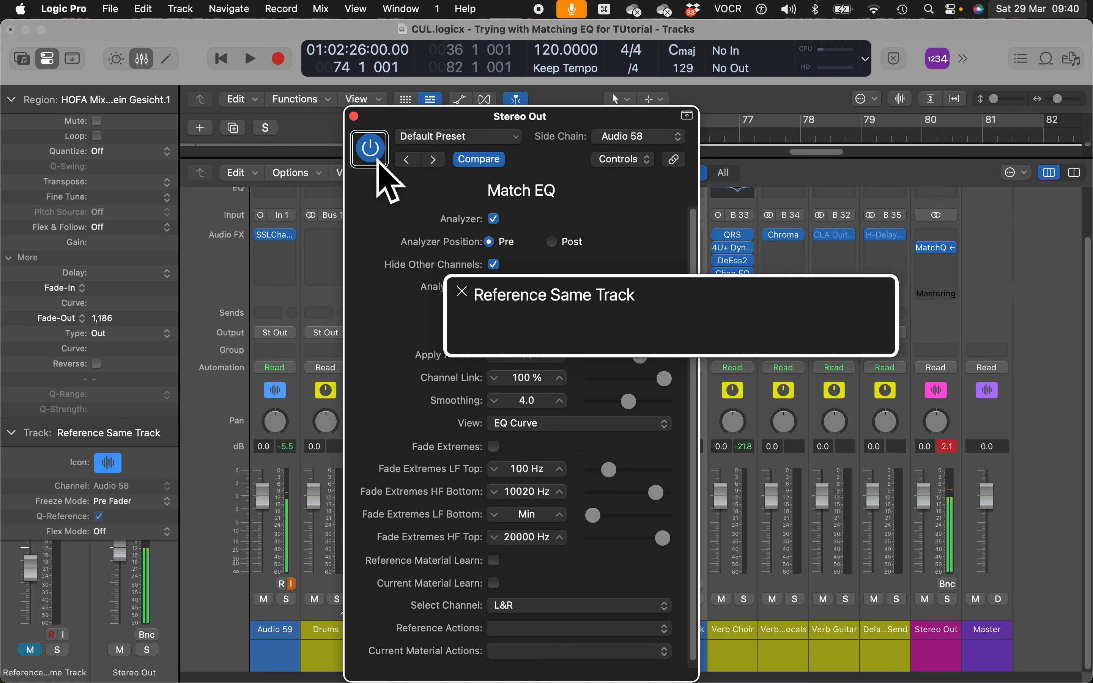
# - Play Reference Same Track soloed, then unsolo it to hear the matched mix
pyautogui.press('s')
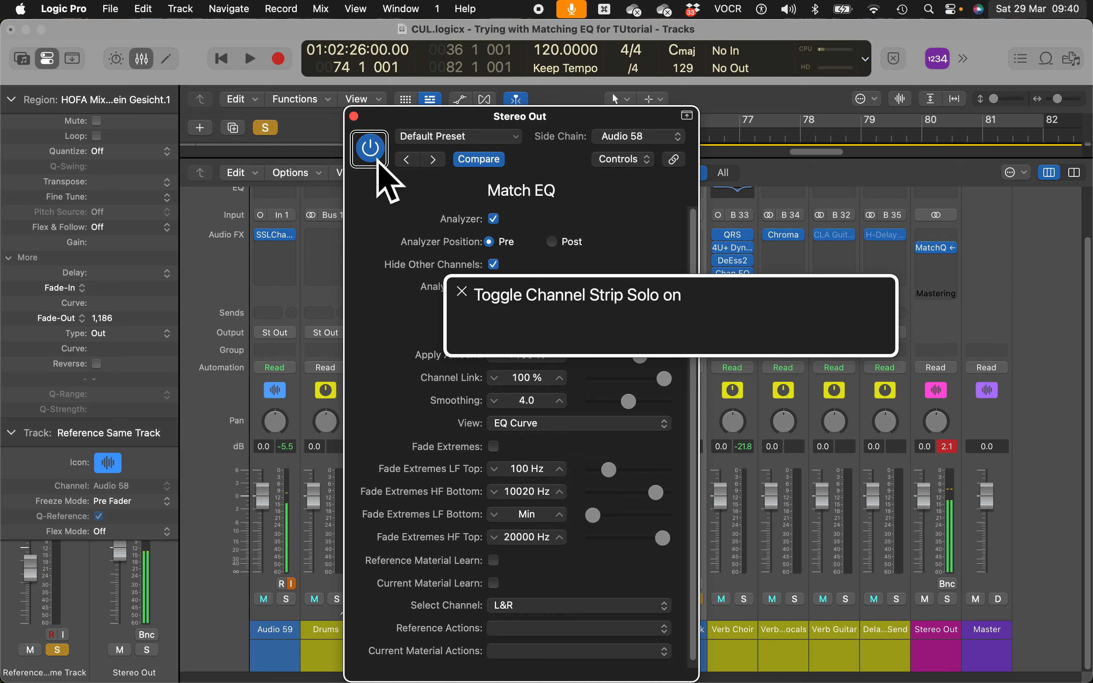
pyautogui.press('space')
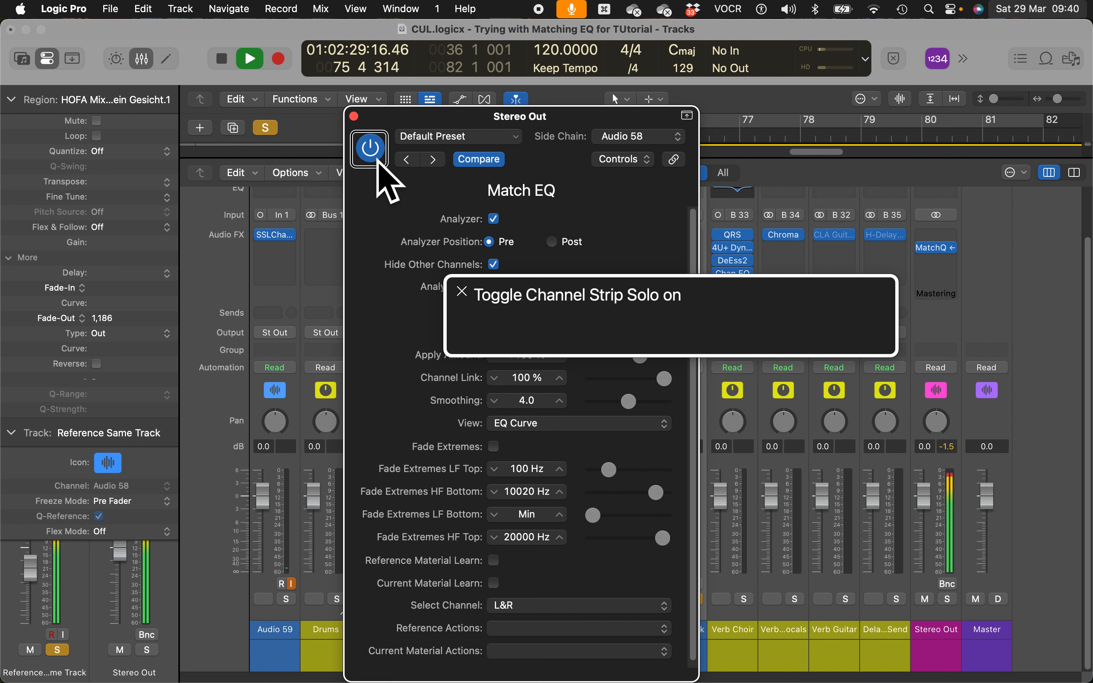
pyautogui.press('s')
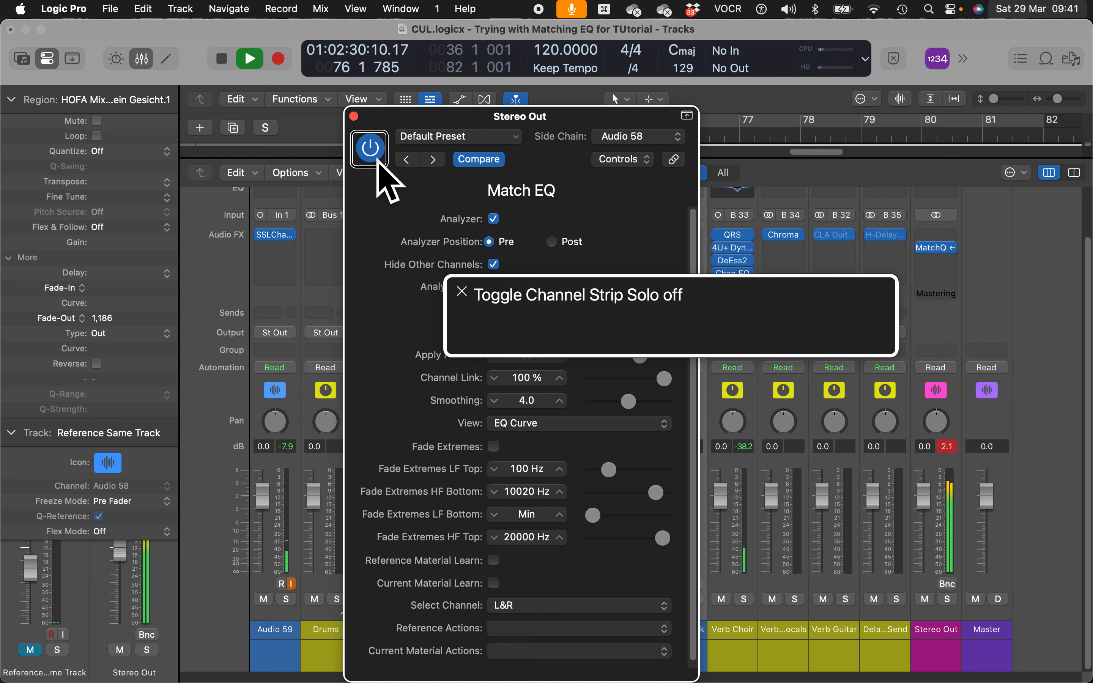
pyautogui.press('space')
# - Solo and unsolo the reference once more, then return the playhead to bar 36
pyautogui.press('s')
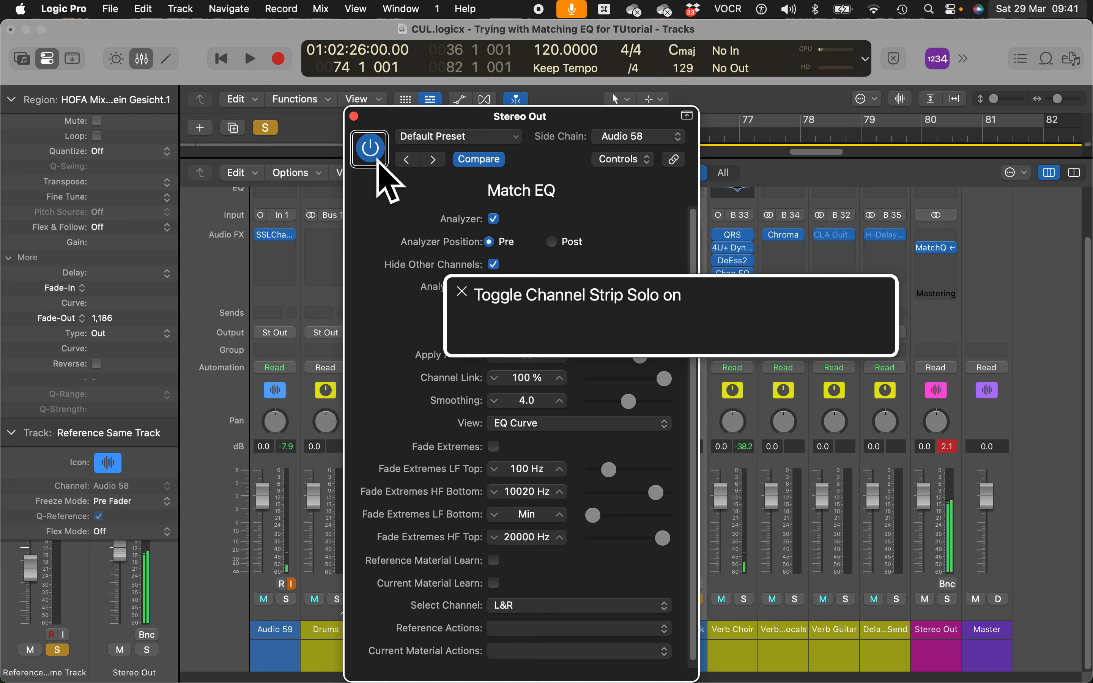
pyautogui.press('s')
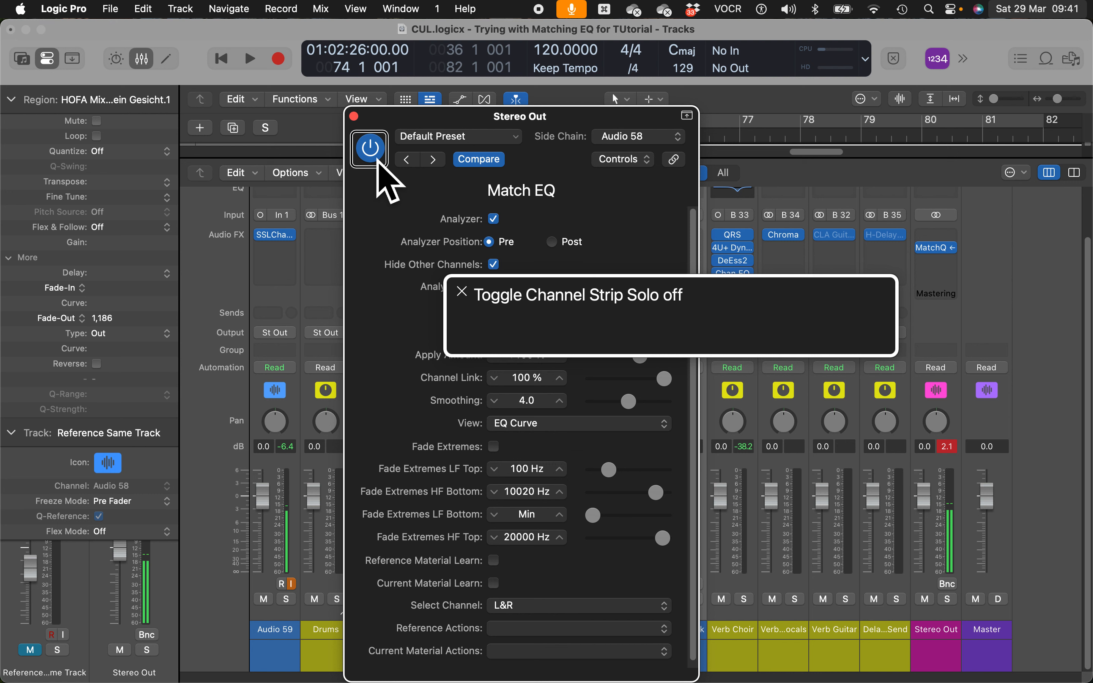
pyautogui.press('Return')
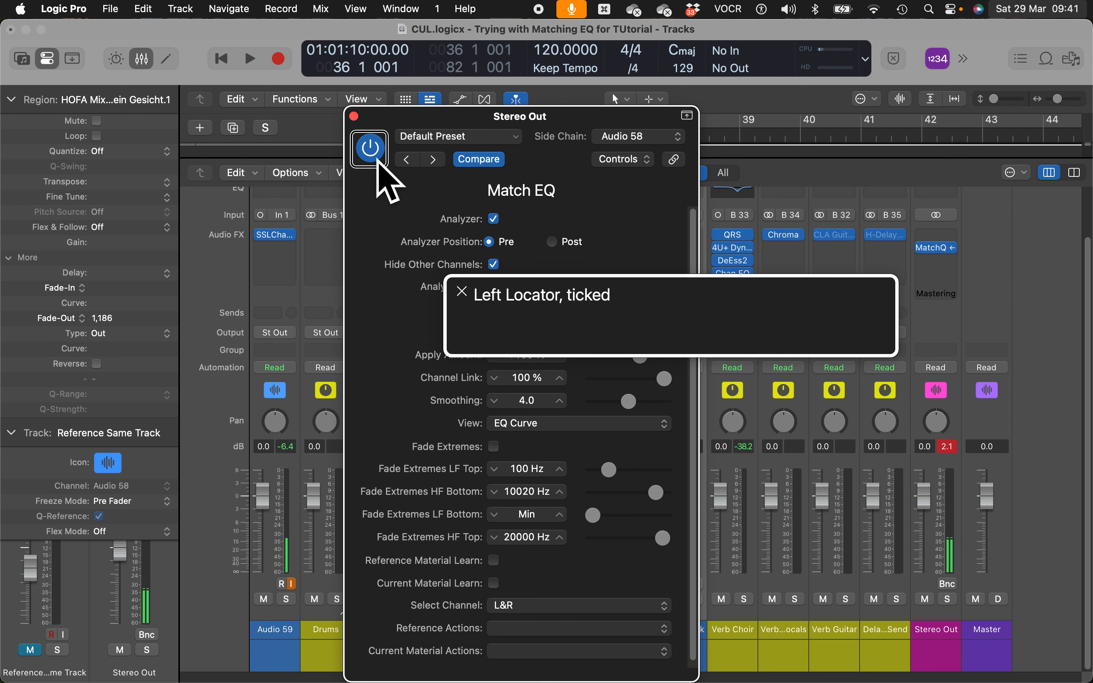
pyautogui.press('space')
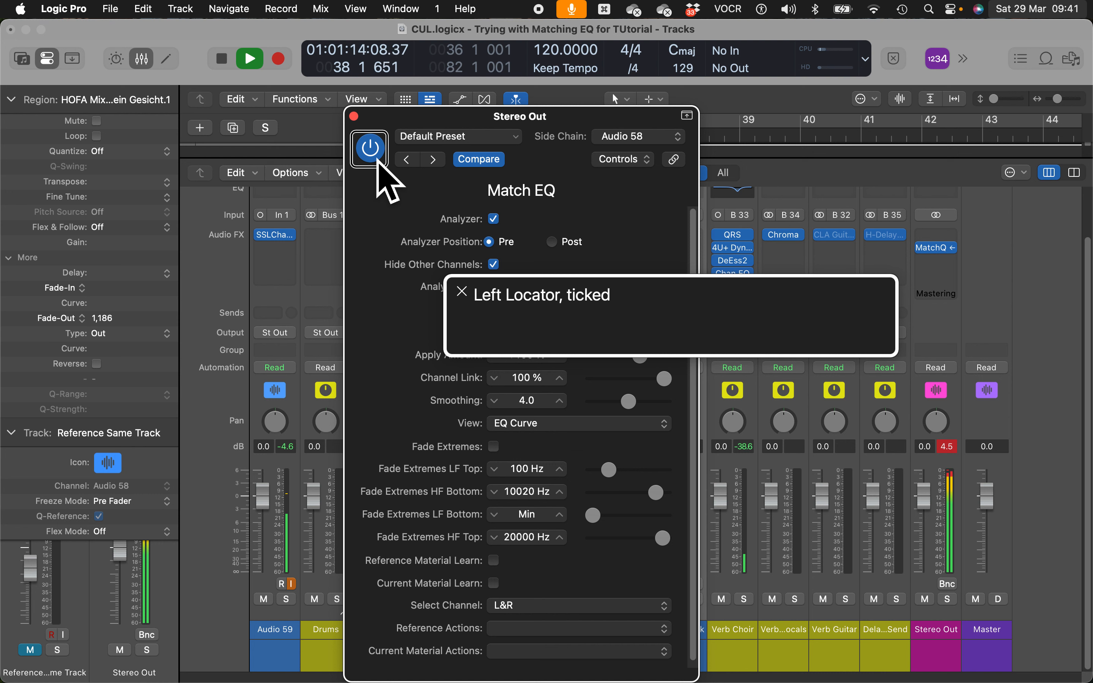
pyautogui.press('s')
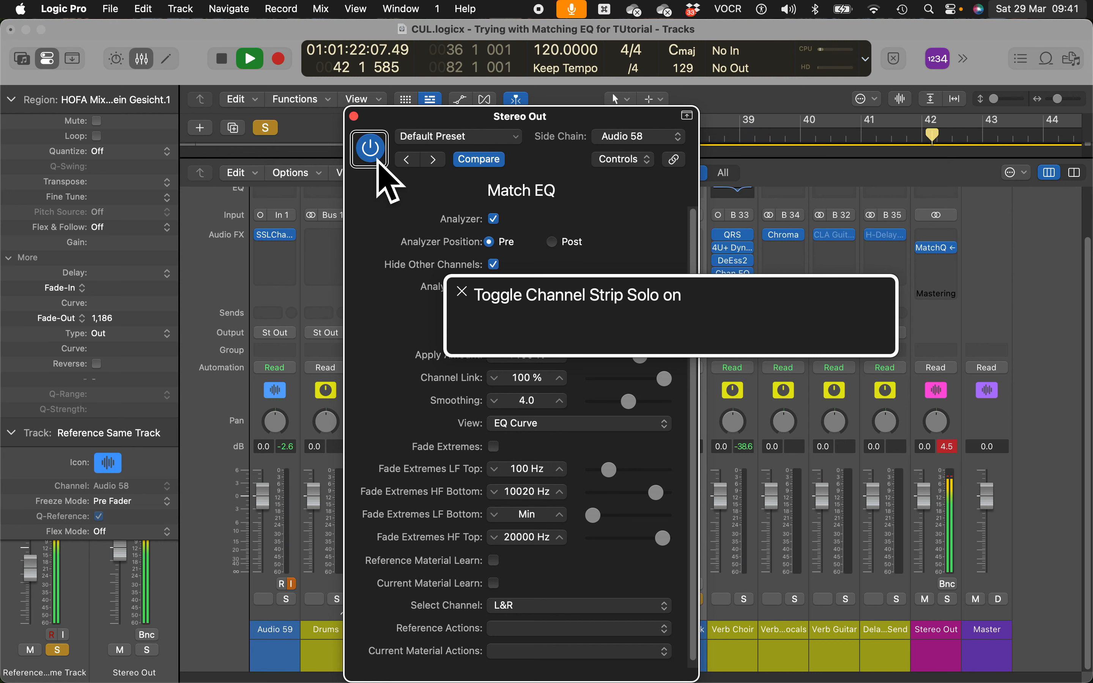
pyautogui.press('s')
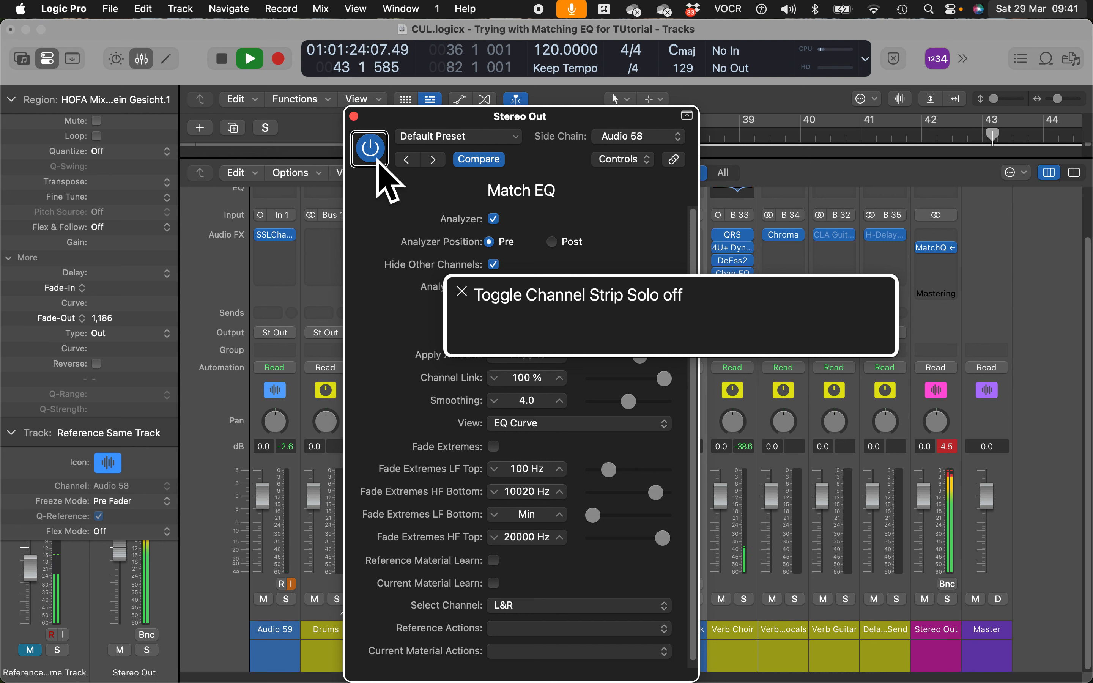
pyautogui.press('s')
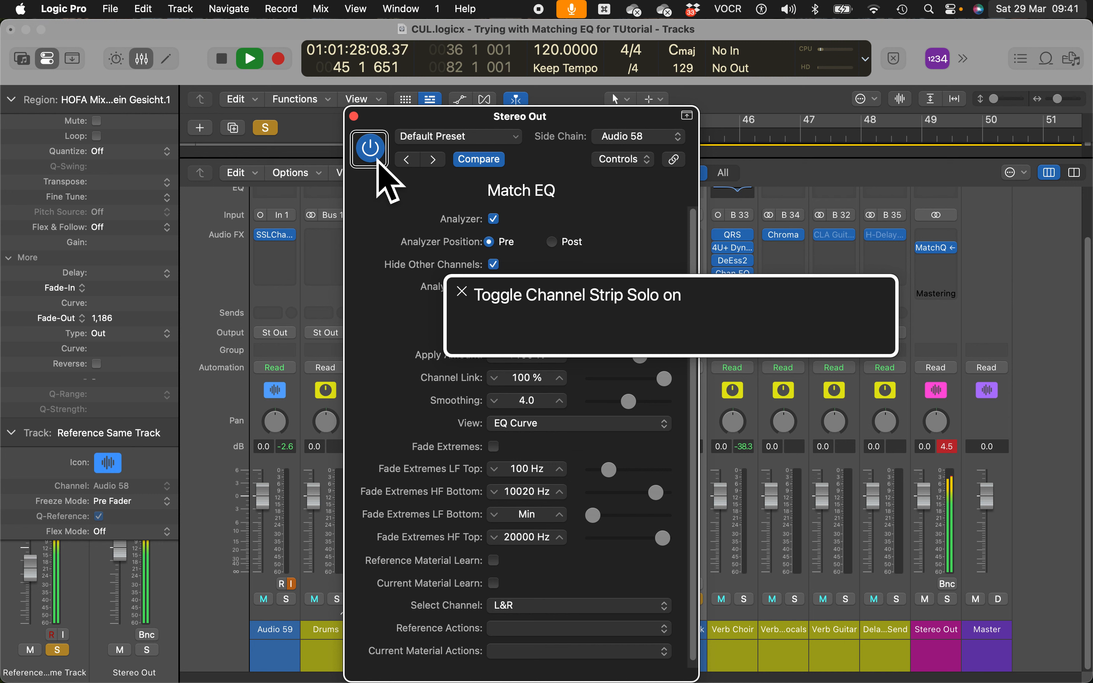
pyautogui.press('s')
pyautogui.press('space')
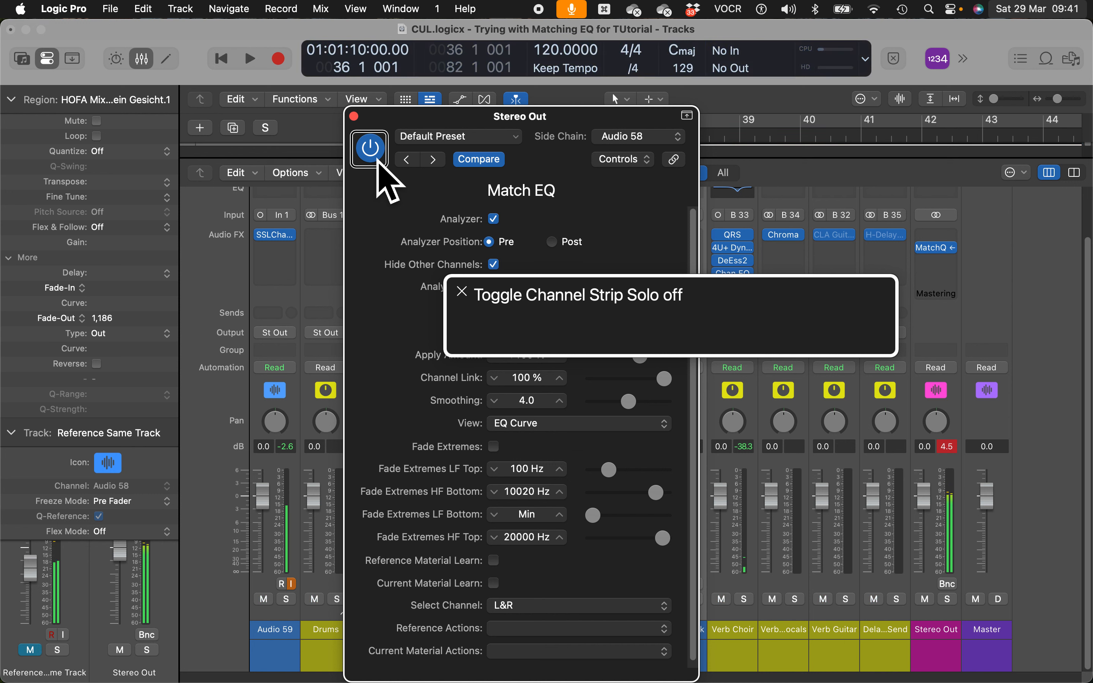